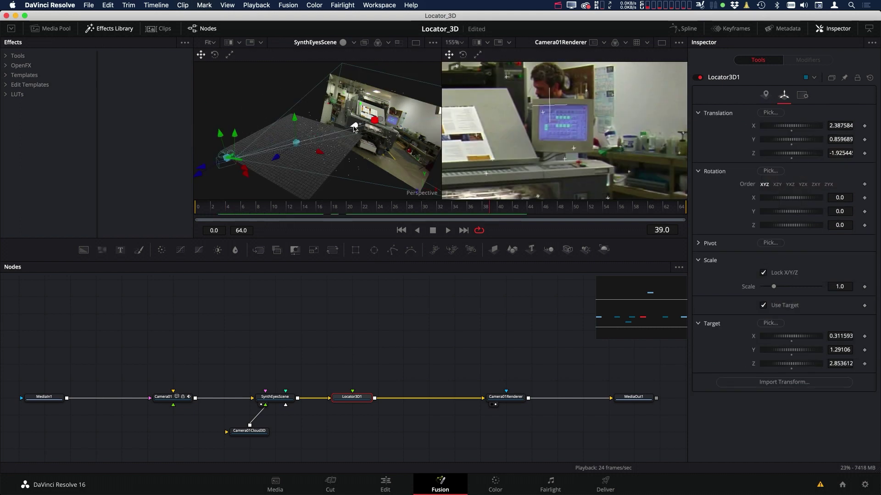
# - Move the locator, then link CornerPositioner1's Bottom Right to Locator3D1_2 and Ellipse Center to Tracker84's position
pyautogui.moveTo(349, 129); pyautogui.dragTo(319, 132)
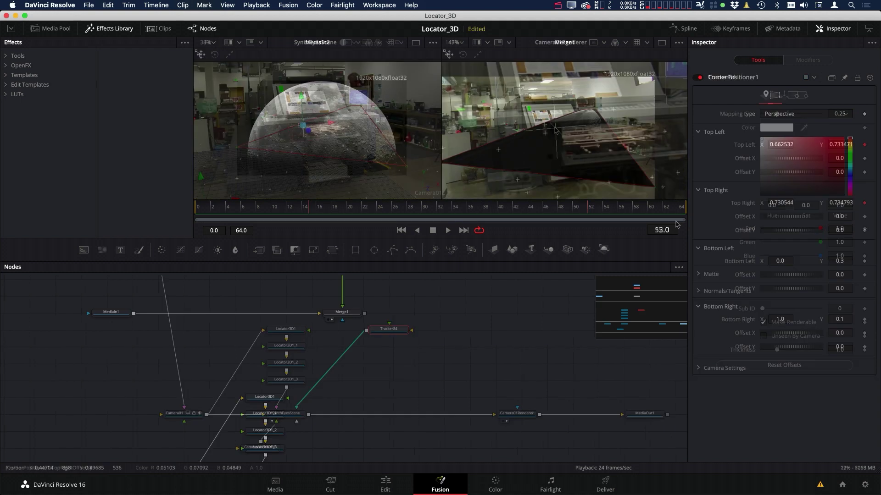
pyautogui.rightClick(654, 188)
pyautogui.moveTo(708, 343)
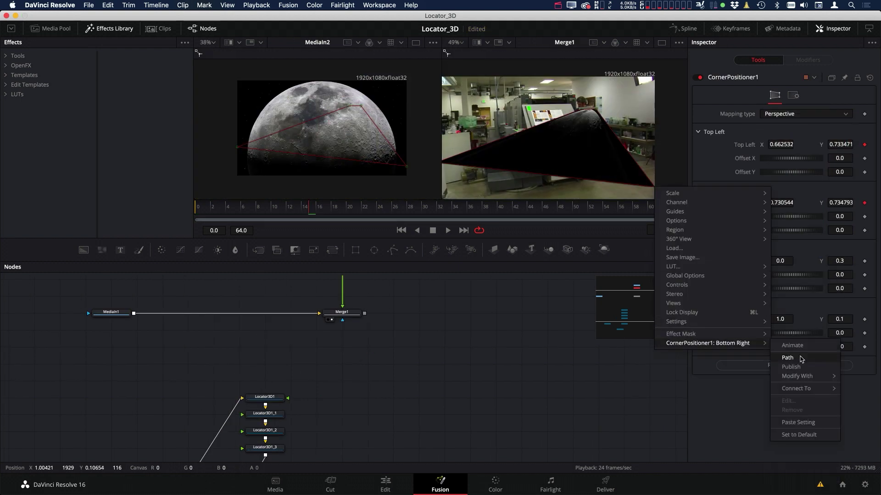
pyautogui.moveTo(796, 389)
pyautogui.moveTo(730, 409)
pyautogui.click(783, 411)
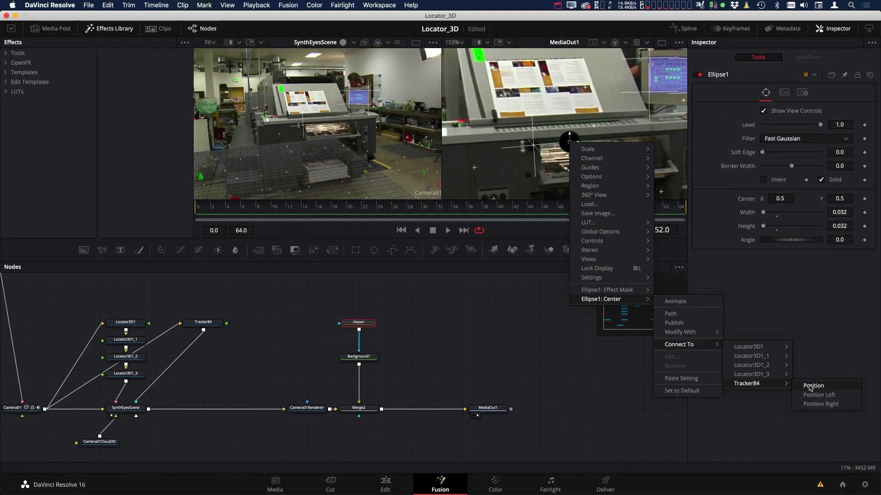
pyautogui.click(809, 387)
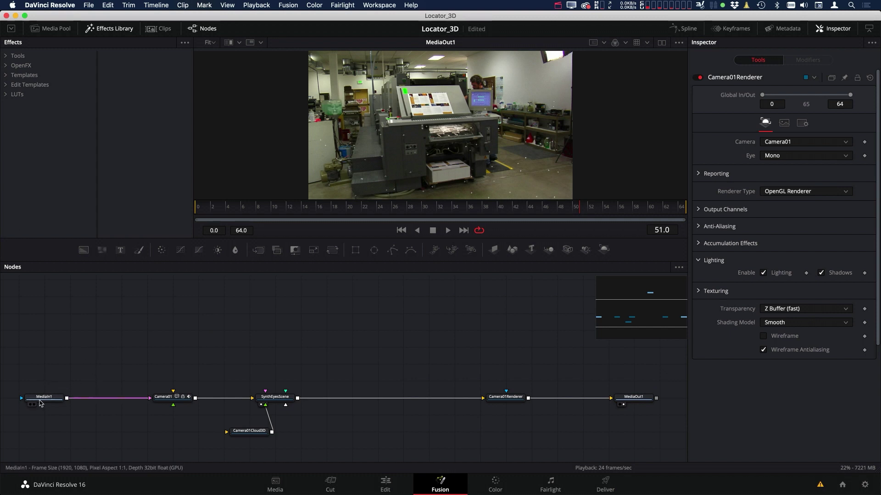
# - Select MediaIn1 and the camera-to-renderer nodes, play the clip from the start, stop, and scrub to frame 4
pyautogui.click(45, 401)
pyautogui.moveTo(133, 346); pyautogui.dragTo(512, 331)
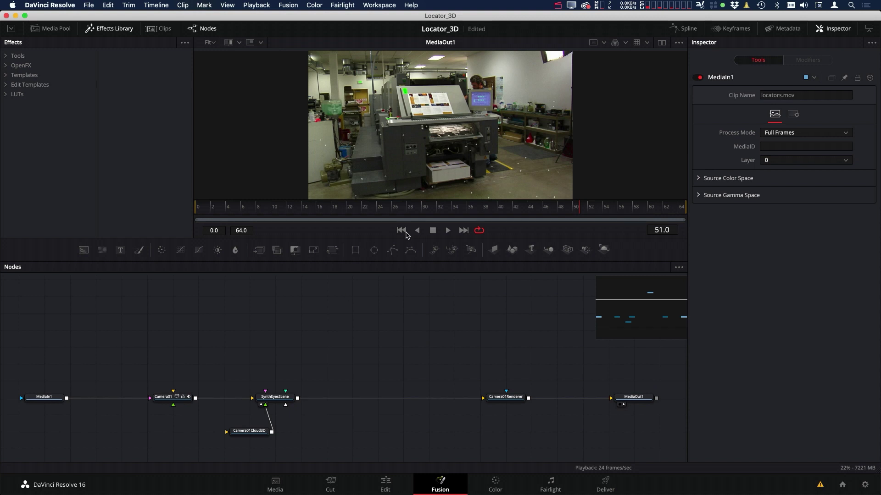
pyautogui.click(402, 230)
pyautogui.click(448, 230)
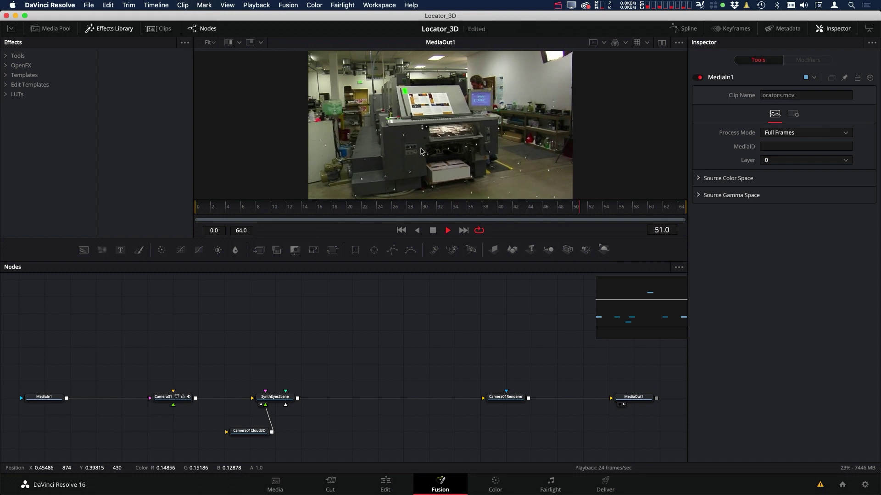
pyautogui.click(432, 230)
pyautogui.click(297, 208)
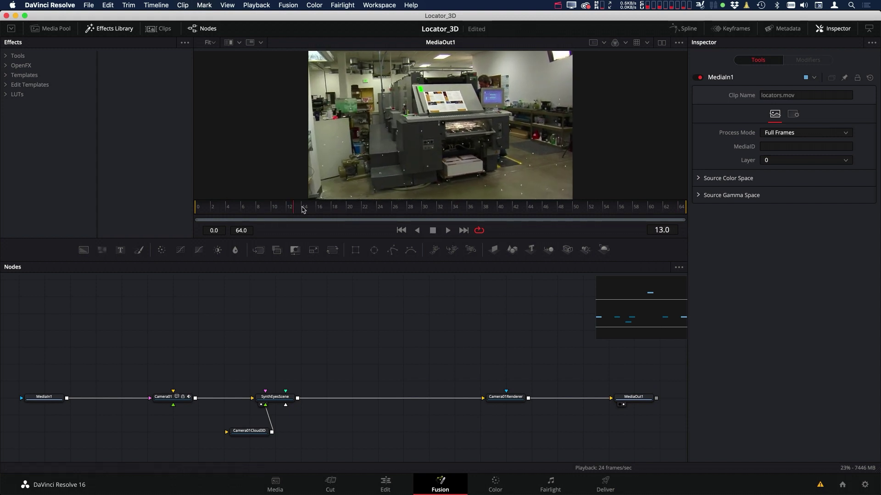
pyautogui.moveTo(295, 210); pyautogui.dragTo(227, 208)
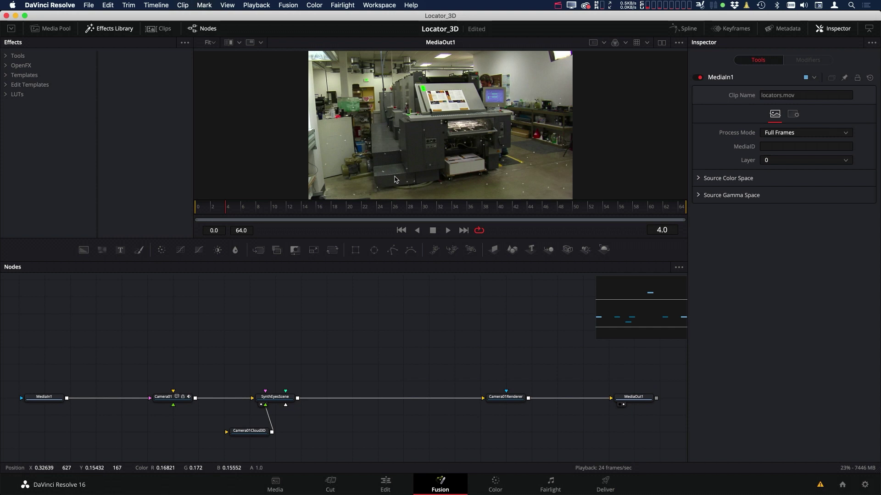
# - Add a Locator 3D node after SynthEyesScene via the 'locator' tool search and tick Make Renderable
pyautogui.click(281, 399)
pyautogui.hotkey('shift', 'space')
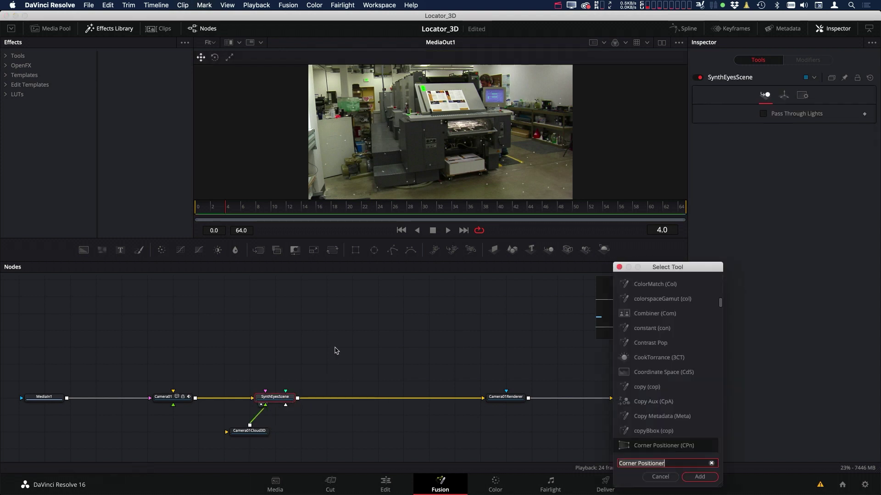
pyautogui.write('locator')
pyautogui.press('Return')
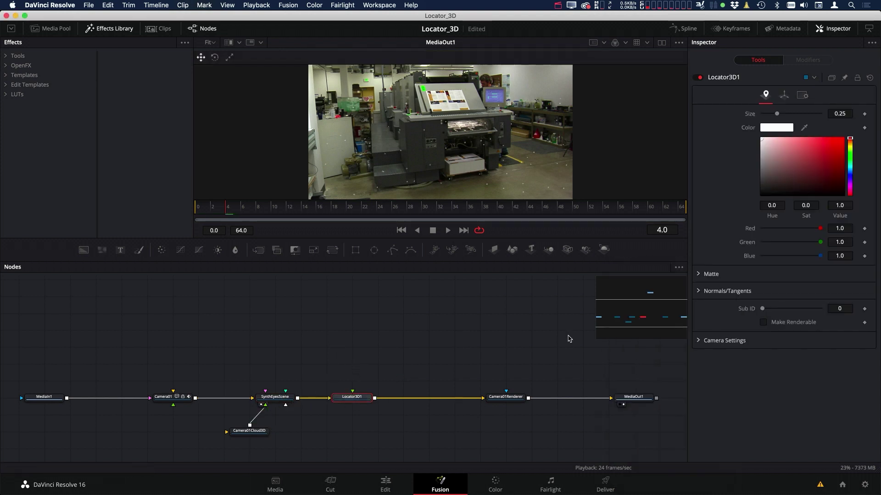
pyautogui.click(764, 323)
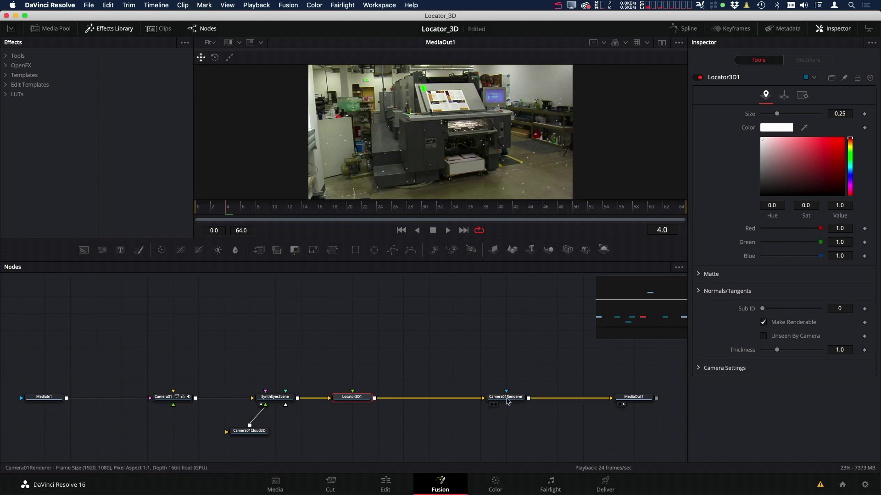
pyautogui.click(506, 397)
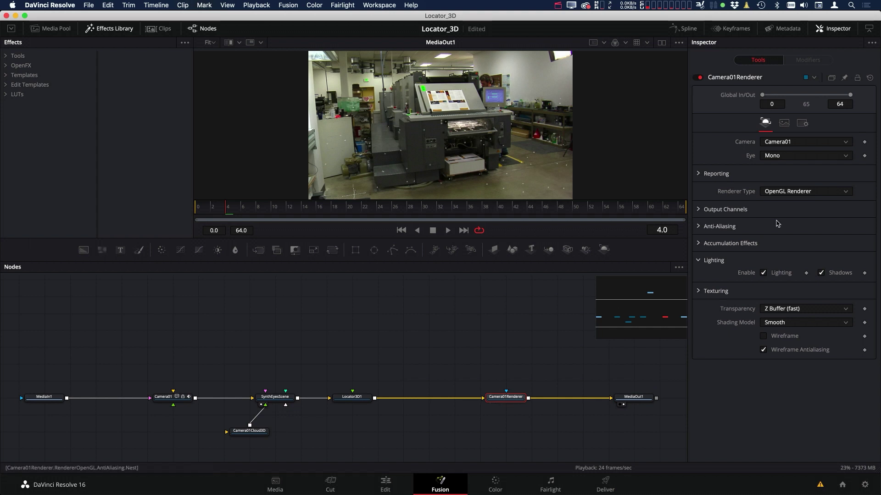
pyautogui.click(352, 397)
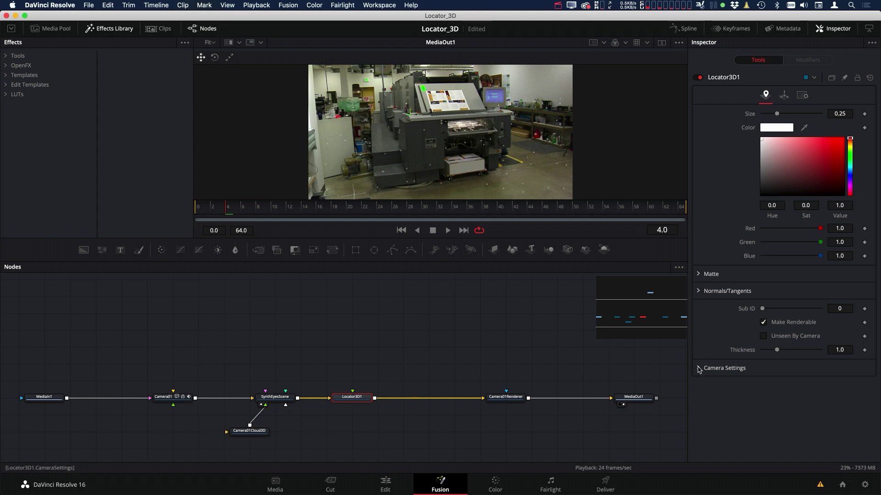
# - Set the Camera in Locator3D1's Camera Settings to Camera01 (1920×1080)
pyautogui.click(713, 368)
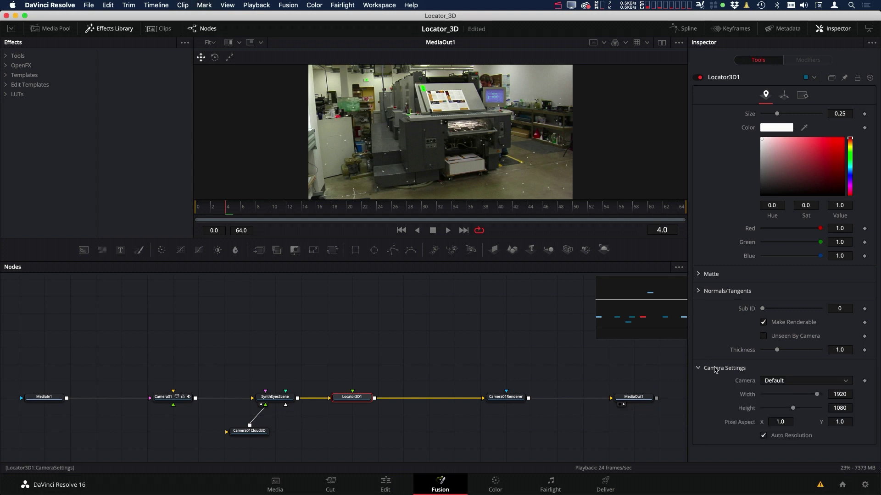
pyautogui.click(789, 385)
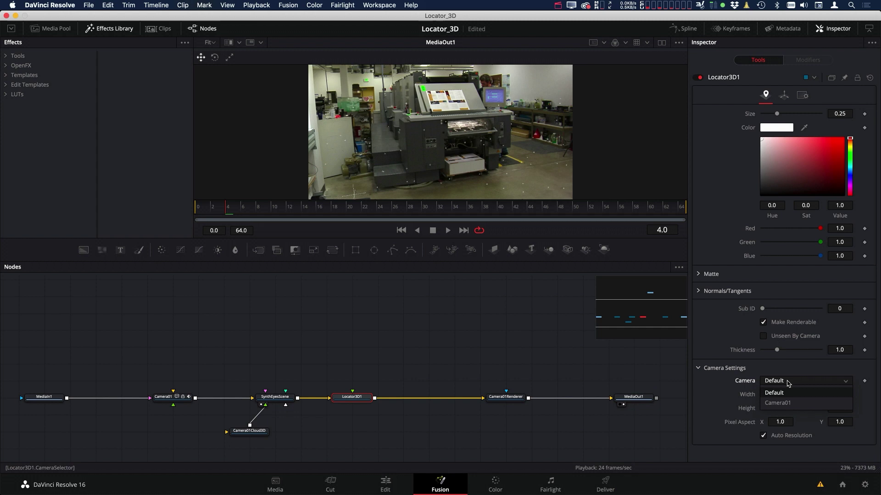
pyautogui.click(782, 404)
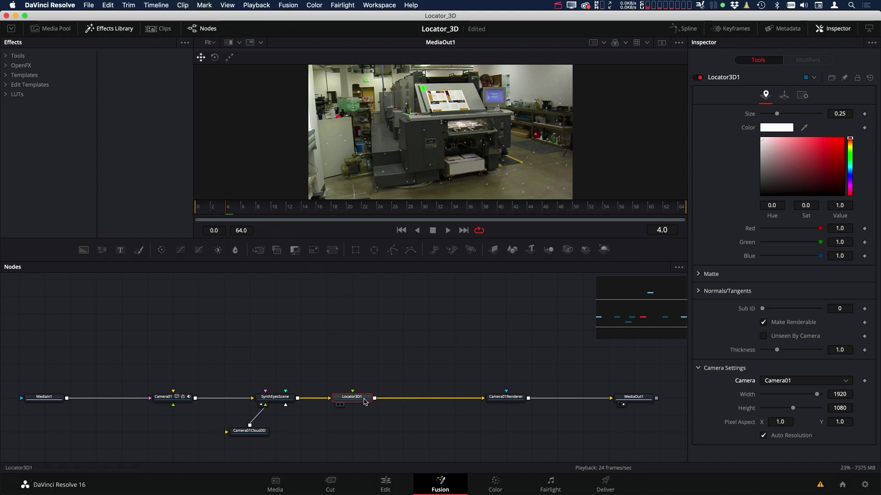
# - Switch to dual viewers, set the left to an orbited Perspective view, and show Camera01Renderer on the right
pyautogui.click(662, 43)
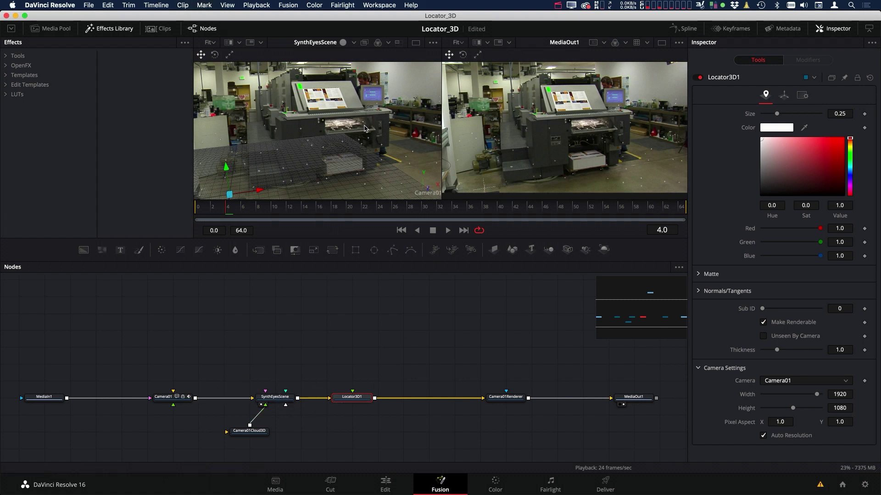
pyautogui.rightClick(346, 127)
pyautogui.moveTo(394, 197)
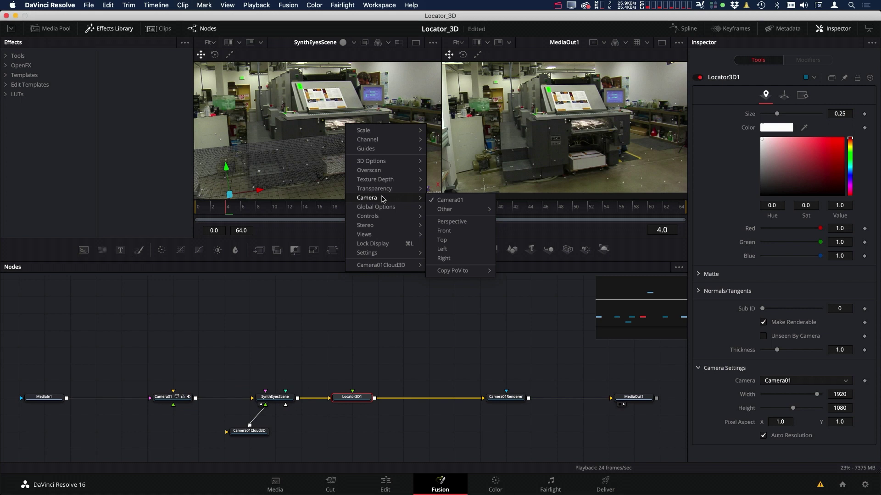
pyautogui.click(454, 222)
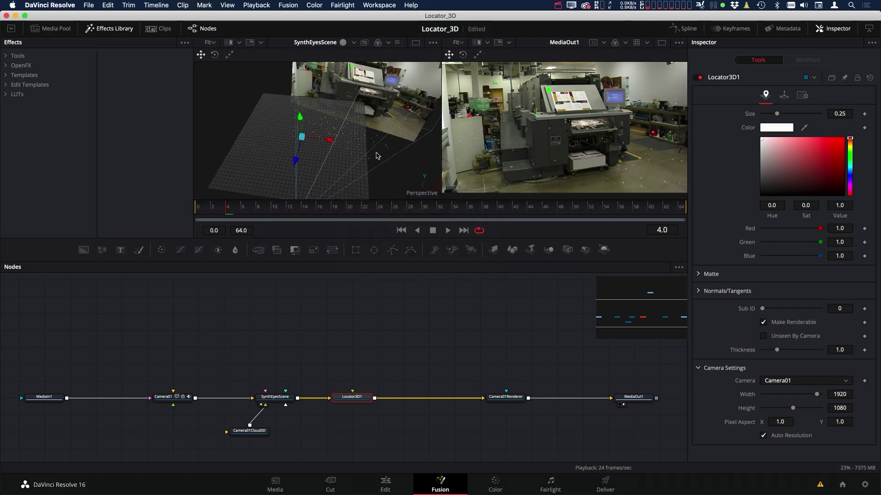
pyautogui.moveTo(353, 143); pyautogui.dragTo(316, 140)
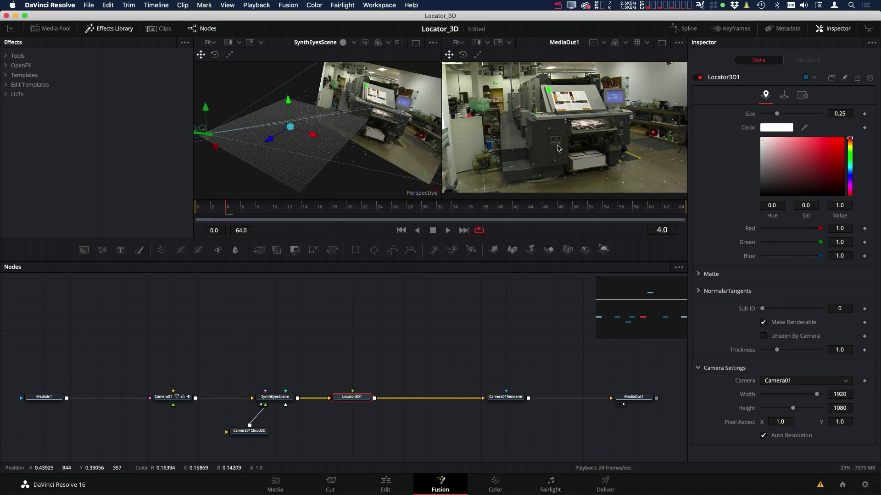
pyautogui.click(495, 405)
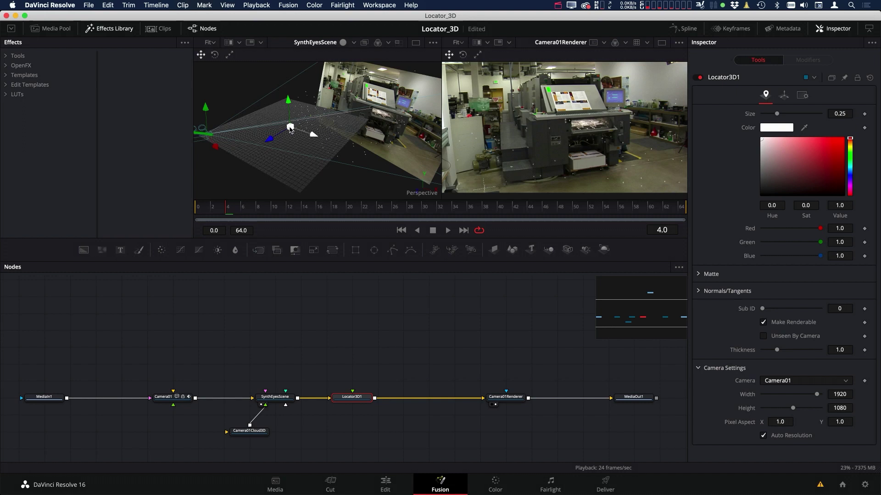
# - Drag the locator toward the printer and onto the monitor's top-left corner, zooming in to refine
pyautogui.moveTo(290, 128); pyautogui.dragTo(375, 102)
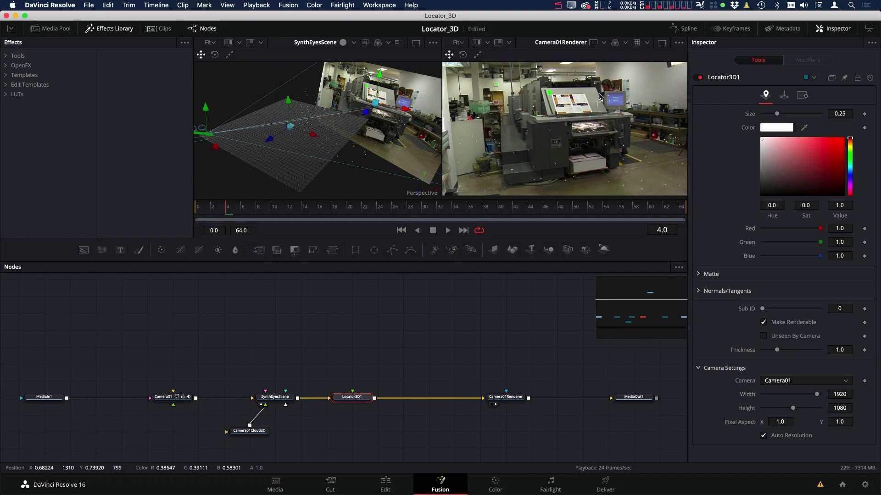
pyautogui.scroll(2, 574, 91)
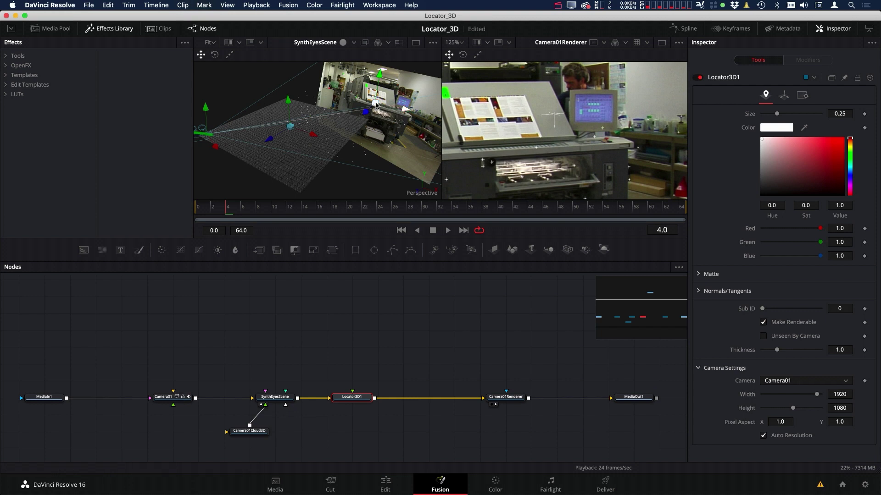
pyautogui.moveTo(373, 109); pyautogui.dragTo(389, 99)
pyautogui.scroll(6, 563, 118)
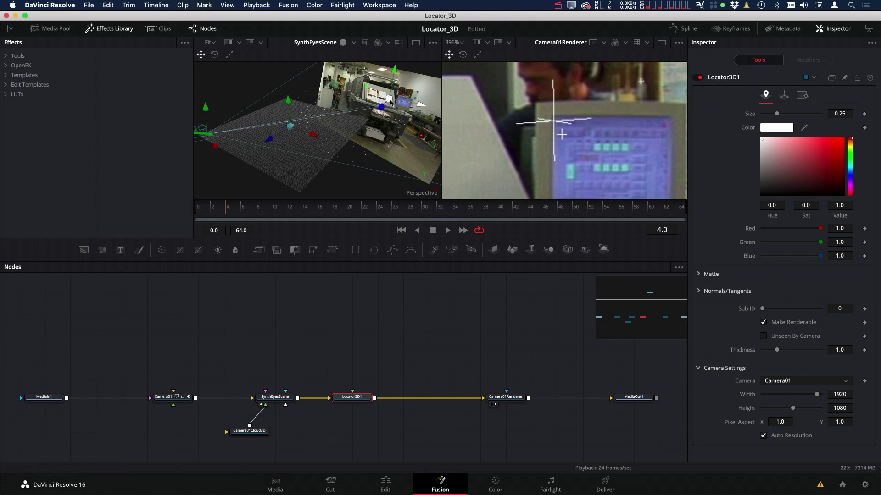
pyautogui.moveTo(388, 99); pyautogui.dragTo(393, 101)
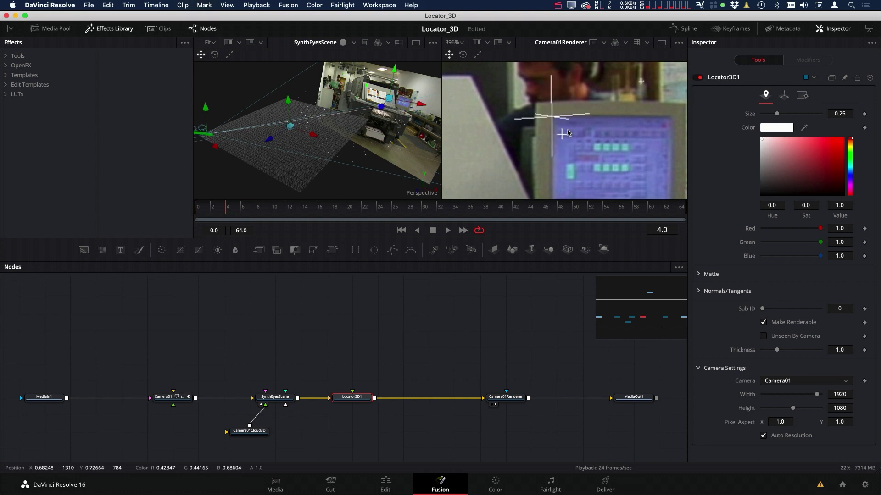
pyautogui.scroll(1, 593, 112)
pyautogui.scroll(3, 592, 114)
pyautogui.scroll(3, 431, 83)
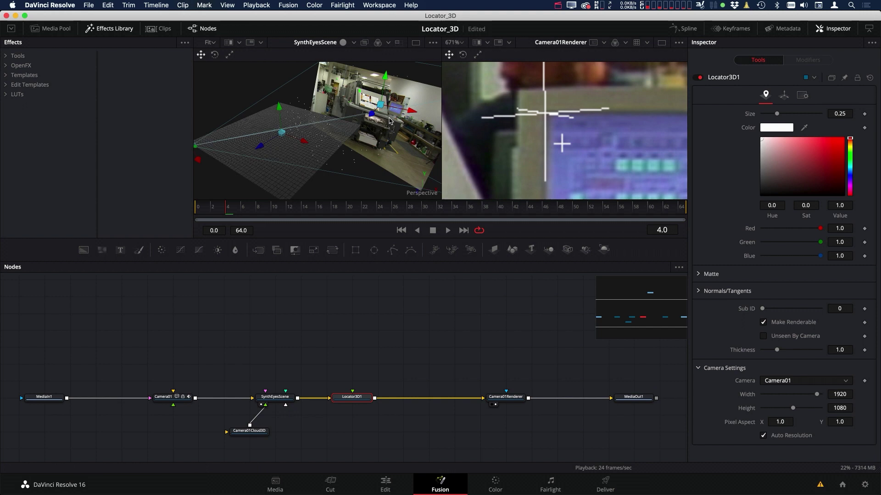
# - Check the locator's placement from a lower frontal angle and a wider view of the scene
pyautogui.moveTo(426, 92); pyautogui.dragTo(365, 116)
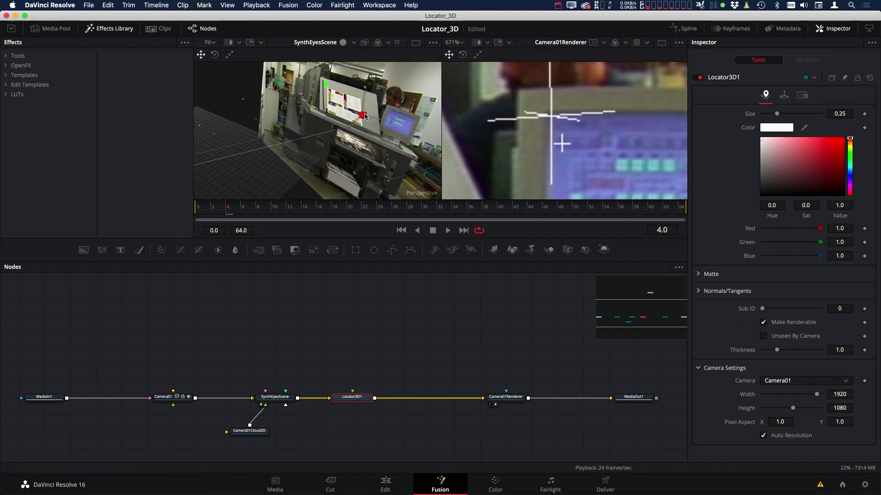
pyautogui.click(365, 116)
pyautogui.moveTo(599, 133); pyautogui.dragTo(493, 143)
pyautogui.scroll(-10, 537, 136)
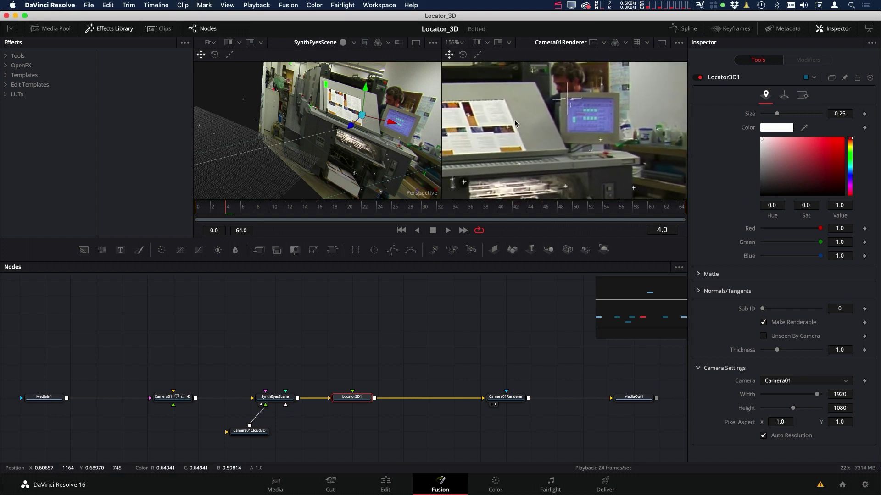
pyautogui.moveTo(336, 154); pyautogui.dragTo(346, 135)
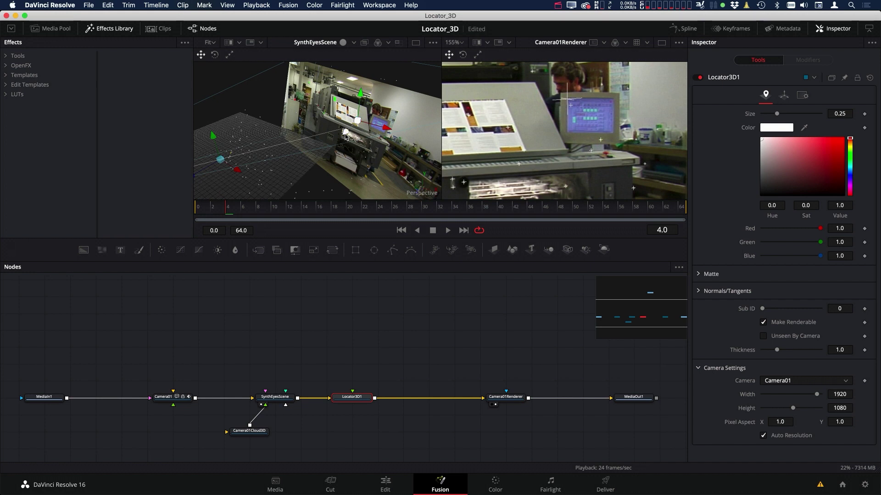
pyautogui.moveTo(366, 161); pyautogui.dragTo(328, 148)
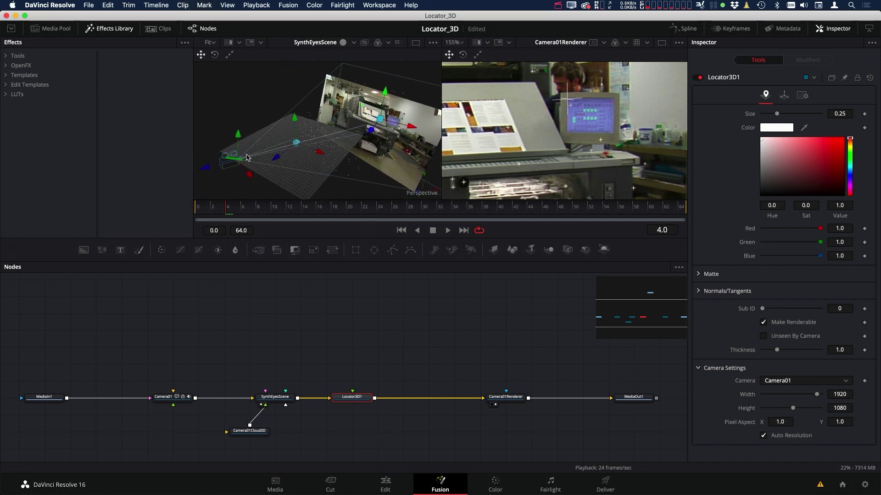
# - Enable Use Target in Locator3D1's Transform settings, after checking Camera01's position values
pyautogui.click(784, 95)
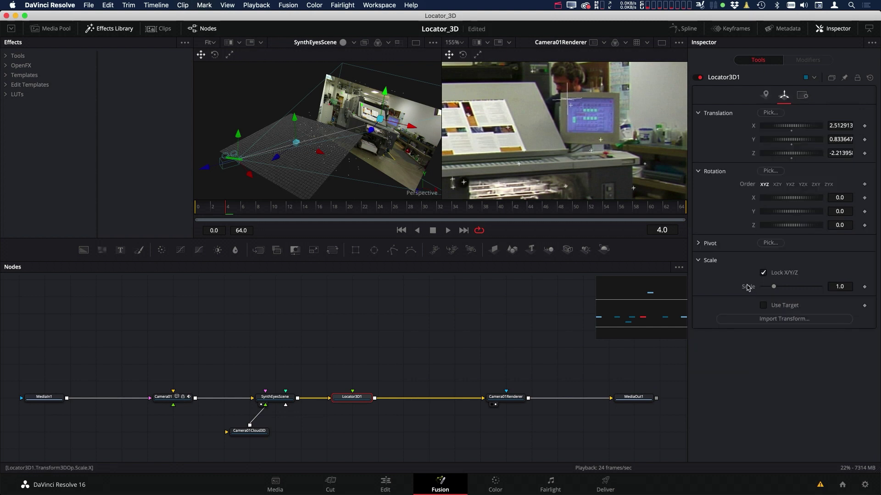
pyautogui.click(764, 306)
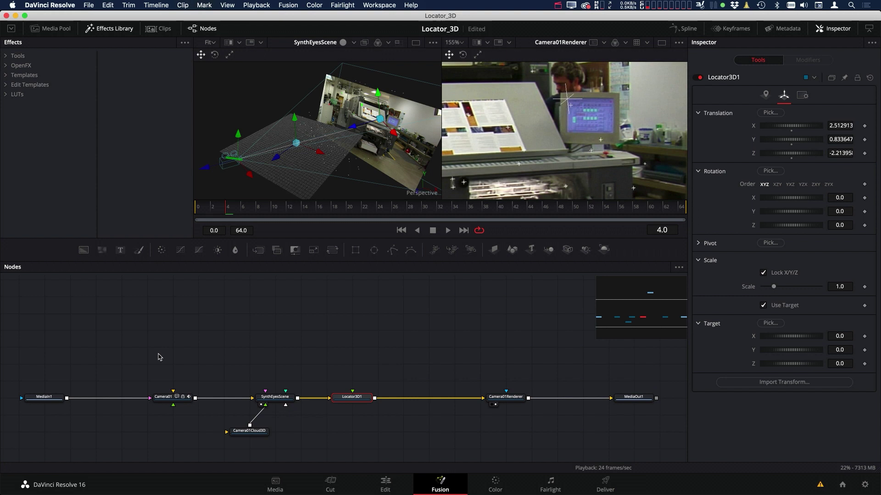
pyautogui.click(172, 398)
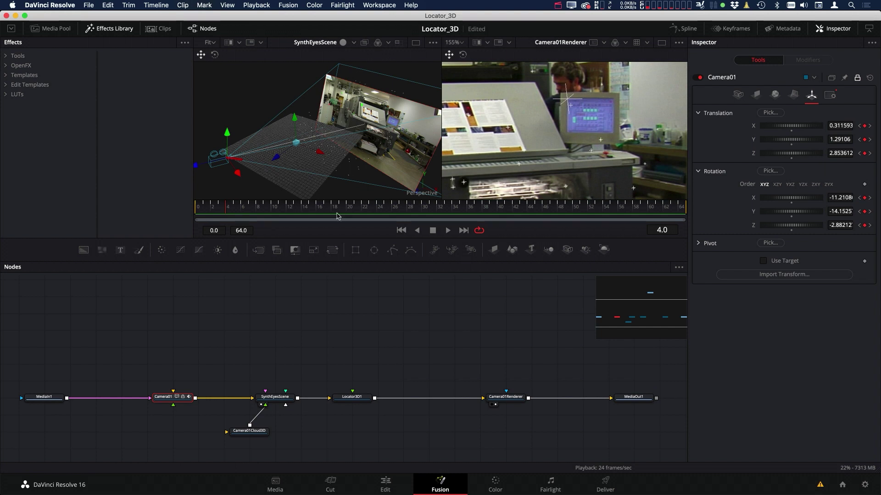
pyautogui.click(352, 397)
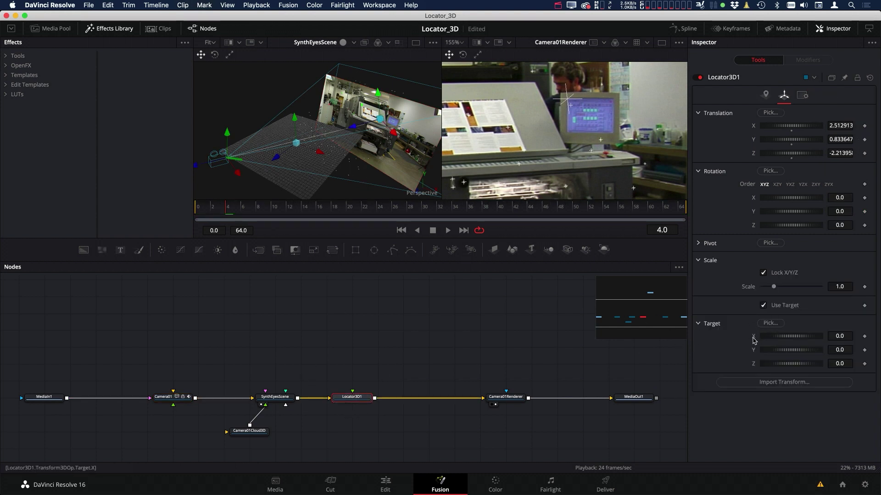
# - Connect Target X, Y and Z to Camera01's X, Y and Z Offset
pyautogui.rightClick(754, 339)
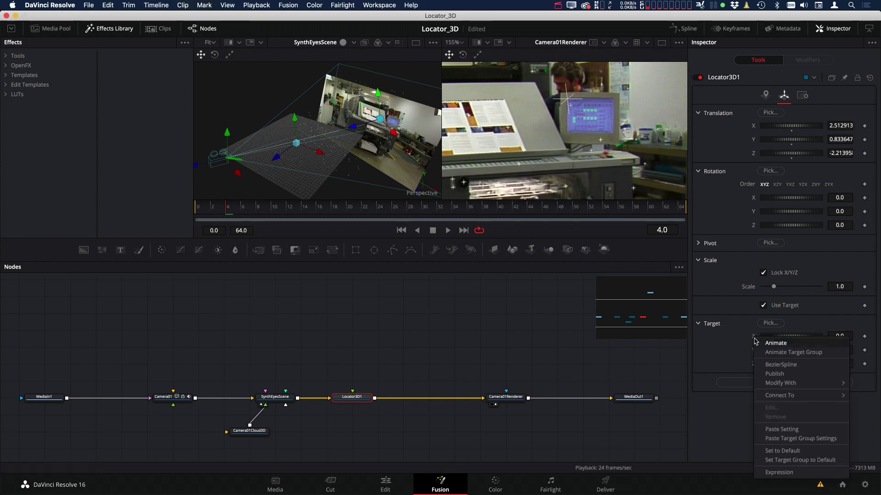
pyautogui.moveTo(779, 397)
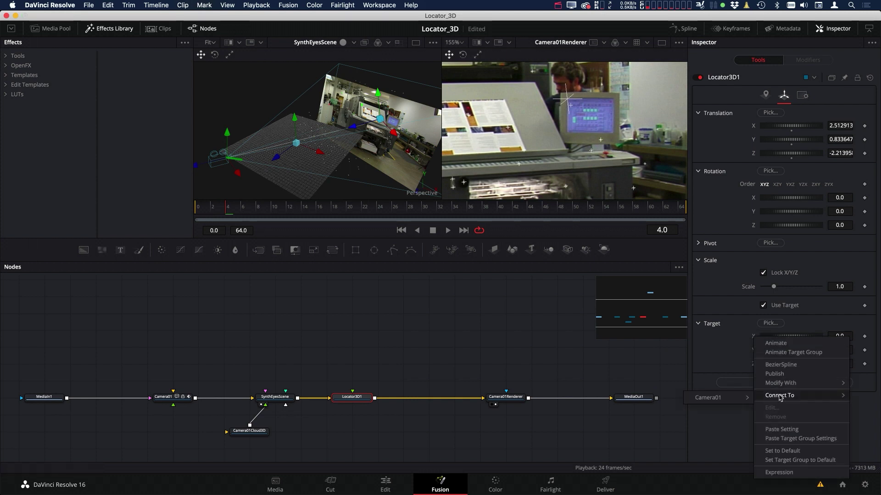
pyautogui.moveTo(716, 398)
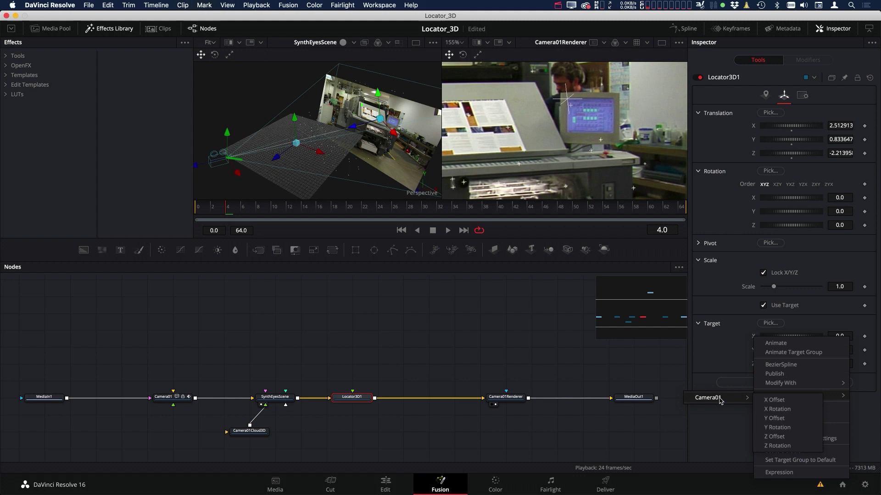
pyautogui.click(780, 401)
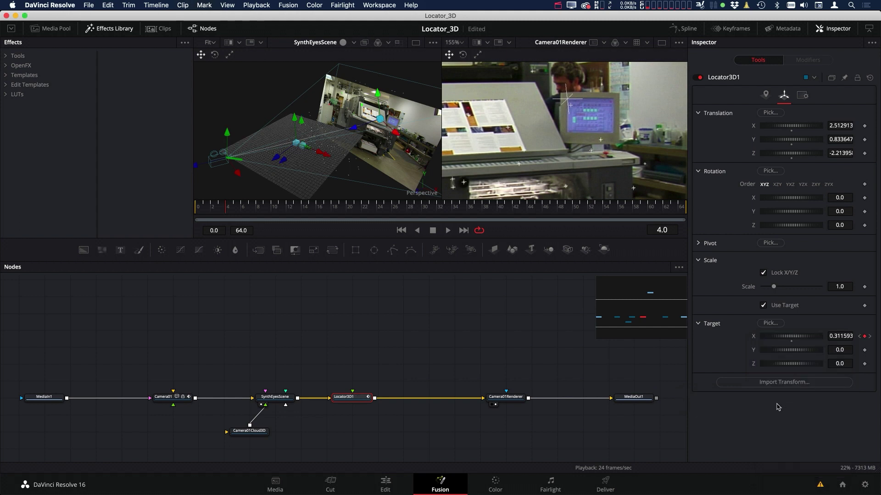
pyautogui.rightClick(754, 352)
pyautogui.moveTo(787, 411)
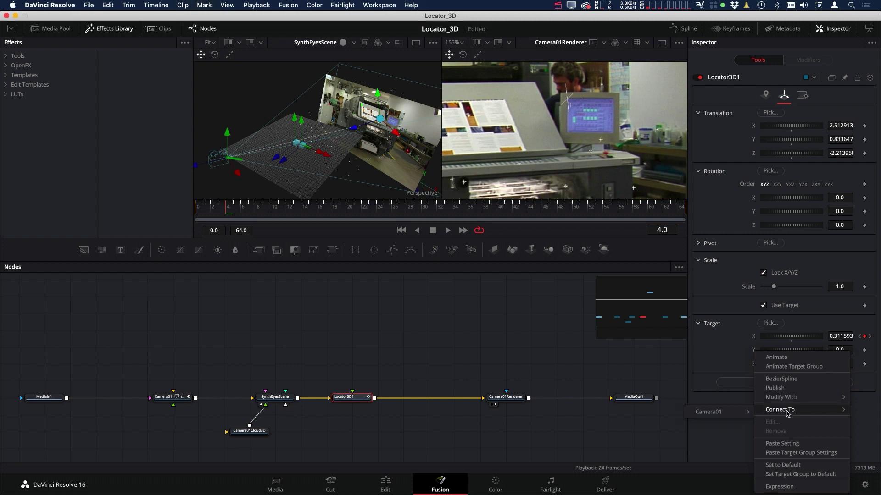
pyautogui.moveTo(716, 412)
pyautogui.click(776, 422)
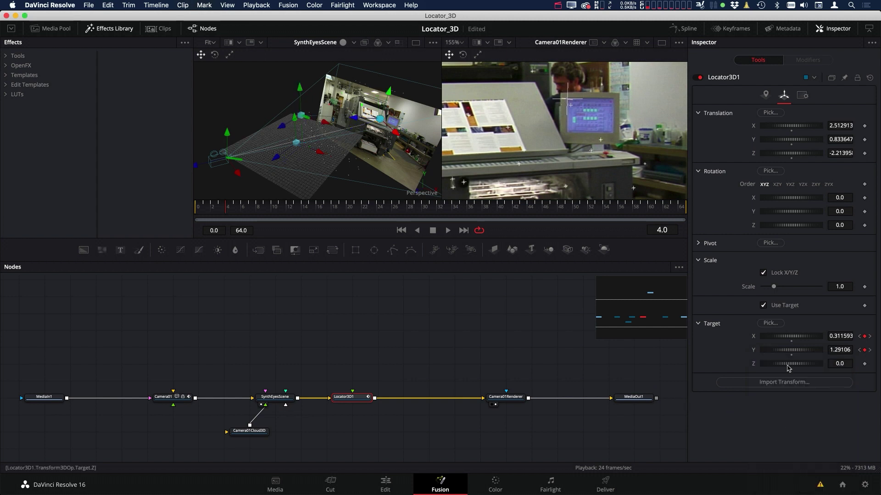
pyautogui.rightClick(754, 366)
pyautogui.moveTo(787, 278)
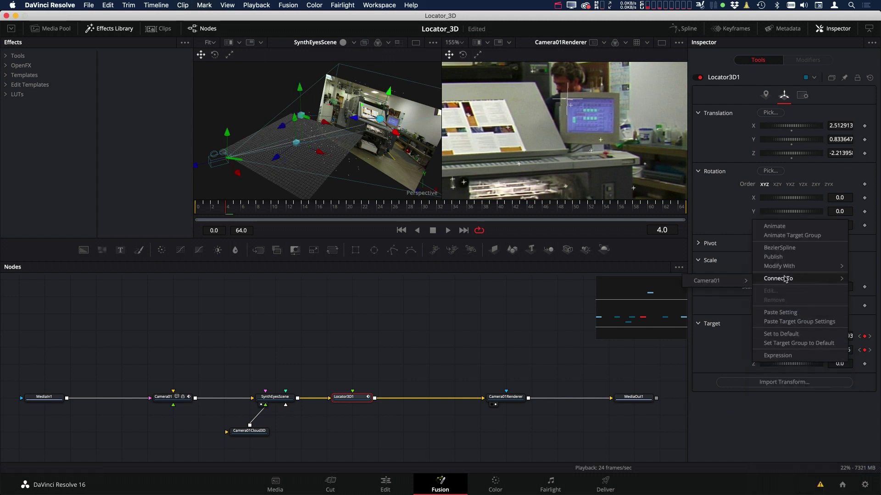
pyautogui.moveTo(726, 280)
pyautogui.click(773, 321)
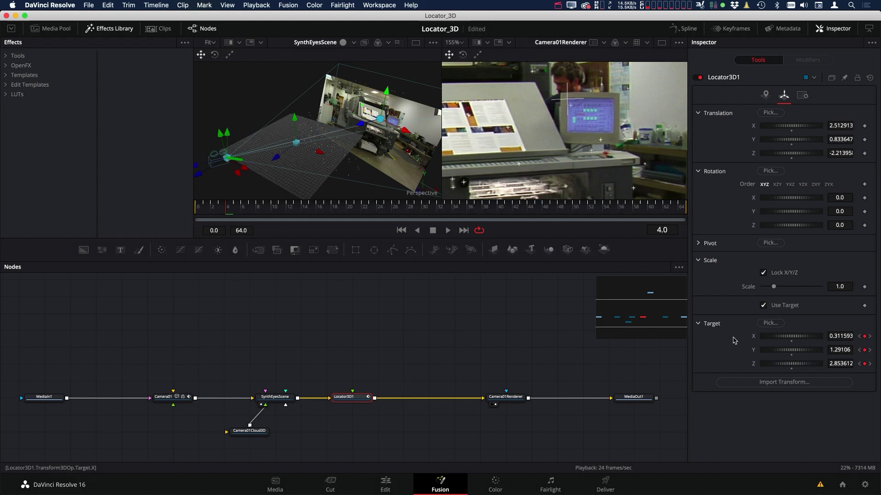
# - Remove All from the Target group, leaving X, Y, Z fixed at 0.311593, 1.29106, 2.853612
pyautogui.rightClick(712, 326)
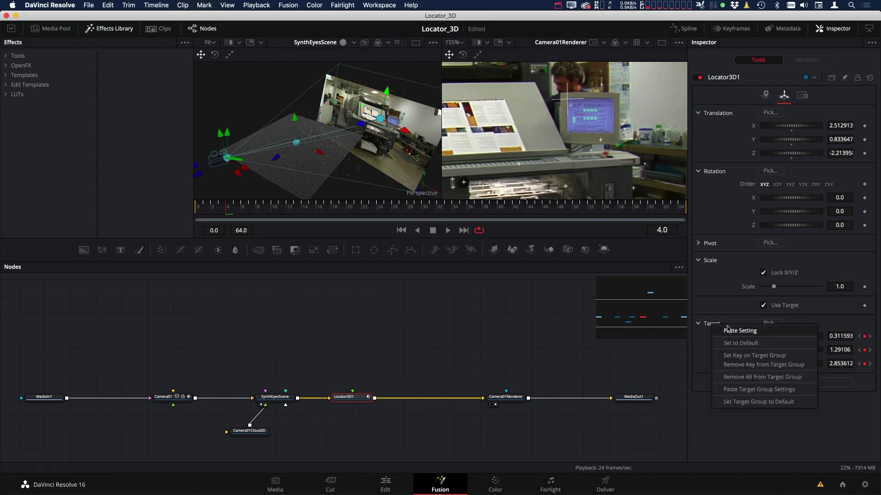
pyautogui.click(747, 377)
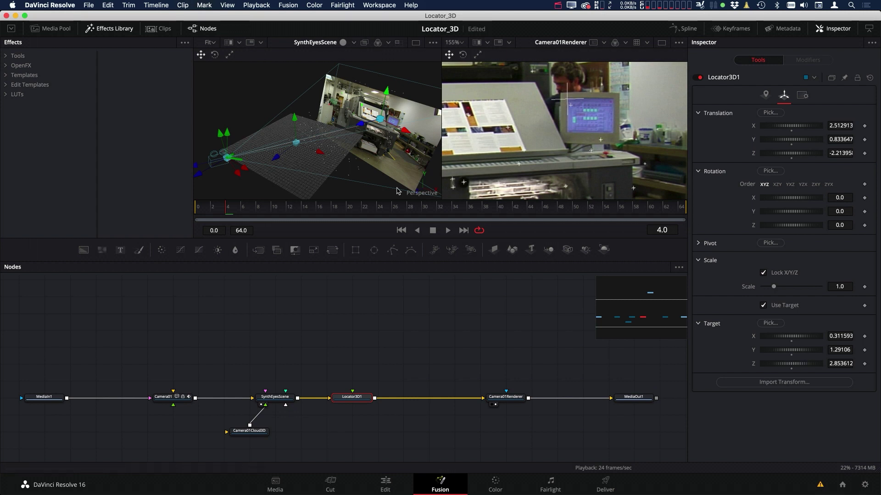
# - Scrub frames 4–53 while dragging Locator3D1 onto the monitor corner, ending at 1.629261, 1.017262, -0.179738
pyautogui.moveTo(226, 210); pyautogui.dragTo(496, 217)
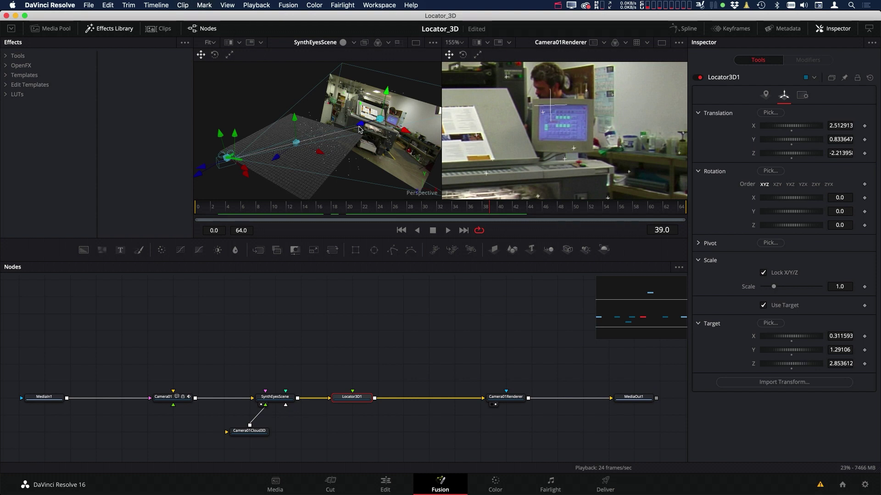
pyautogui.moveTo(362, 127); pyautogui.dragTo(318, 136)
pyautogui.scroll(8, 620, 87)
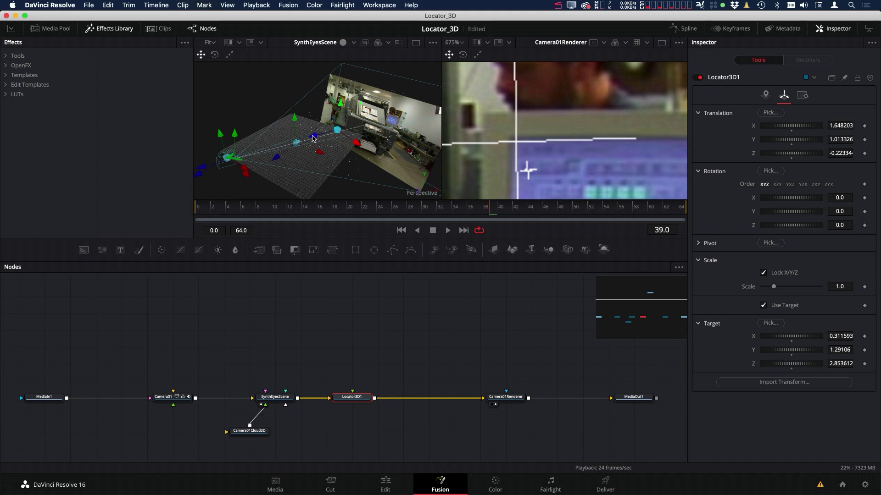
pyautogui.moveTo(313, 138); pyautogui.dragTo(312, 137)
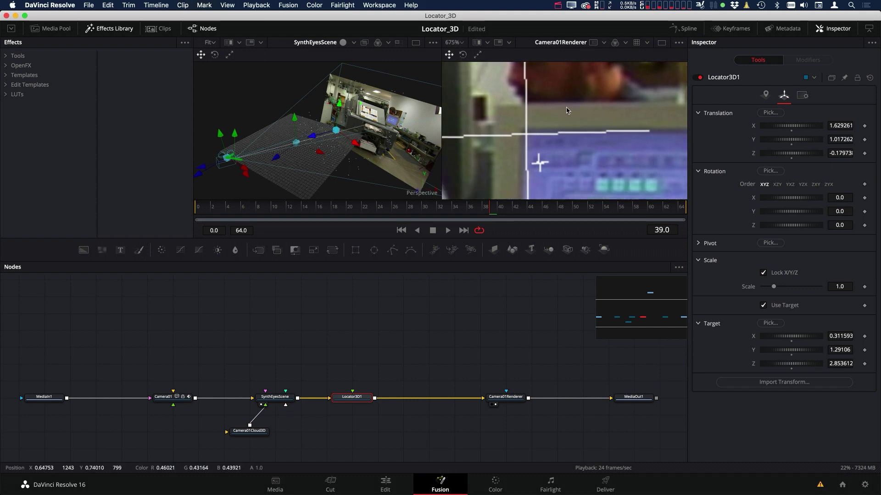
pyautogui.scroll(-8, 566, 110)
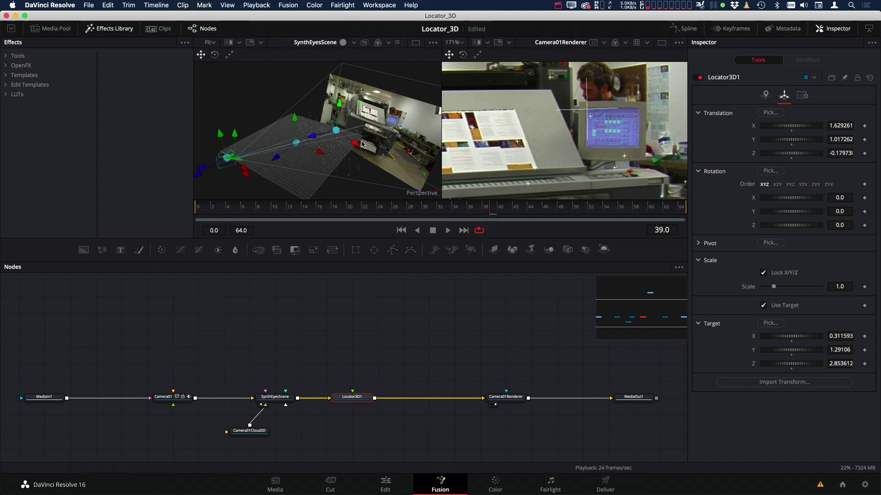
pyautogui.moveTo(499, 210); pyautogui.dragTo(367, 218)
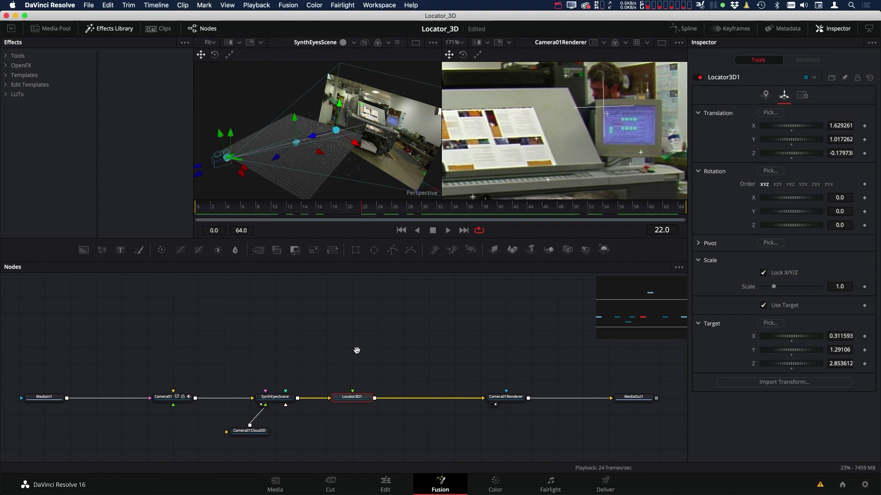
pyautogui.scroll(2, 367, 348)
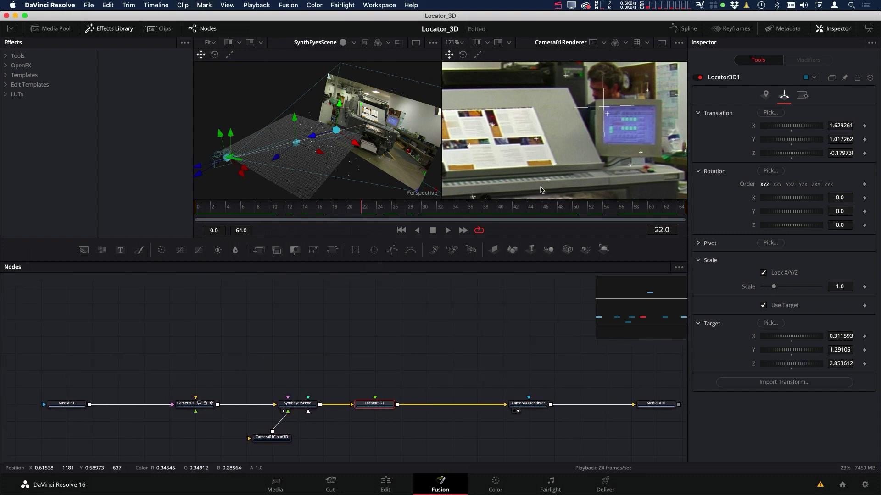
# - Pull Locator3D1 out of the chain, fed by Camera01 and feeding SynthEyesScene's input
pyautogui.click(398, 388)
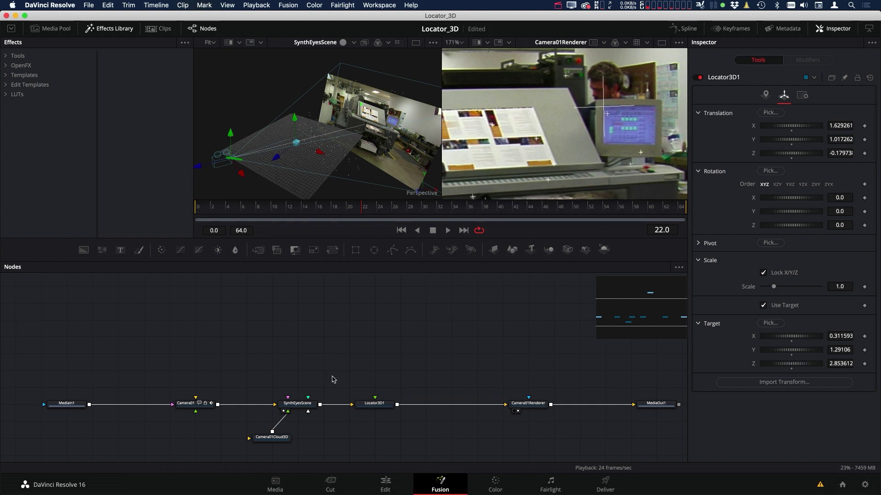
pyautogui.click(304, 407)
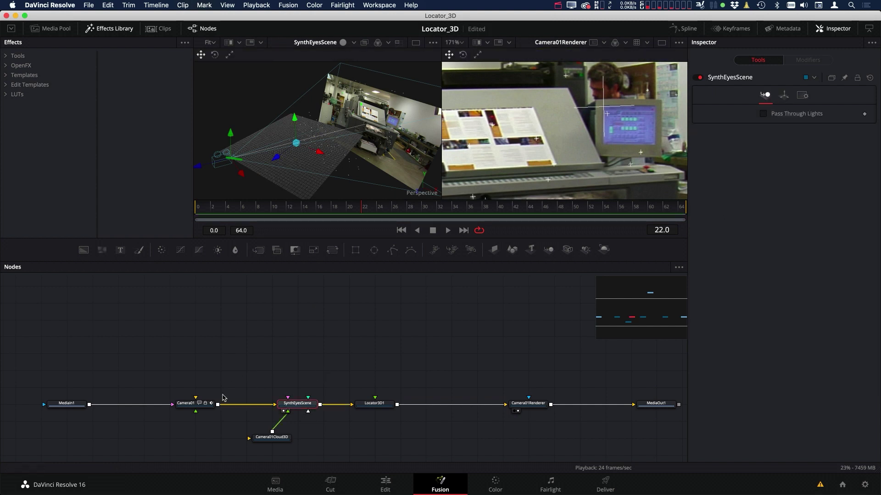
pyautogui.click(200, 408)
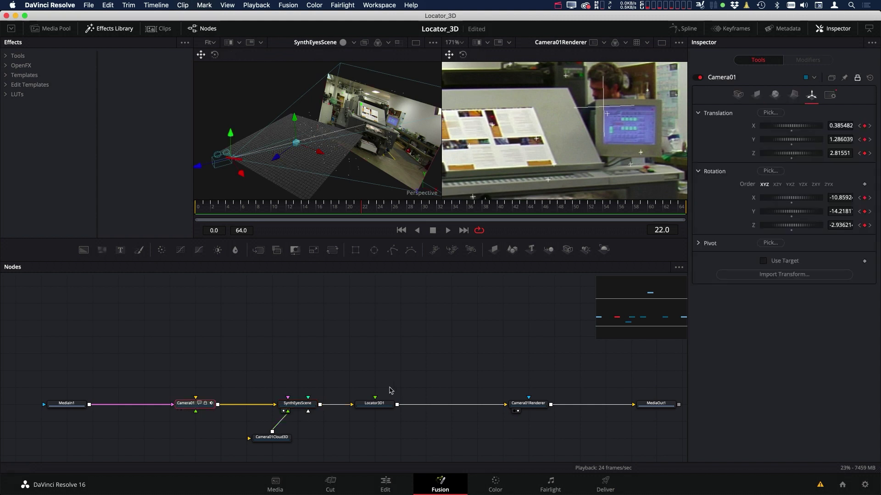
pyautogui.moveTo(357, 376); pyautogui.dragTo(276, 341)
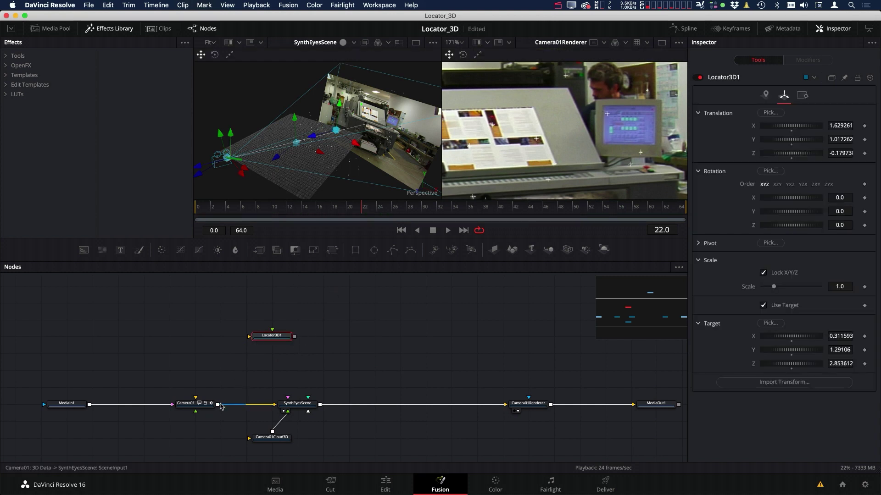
pyautogui.moveTo(217, 404); pyautogui.dragTo(333, 327)
pyautogui.moveTo(328, 357); pyautogui.dragTo(318, 395)
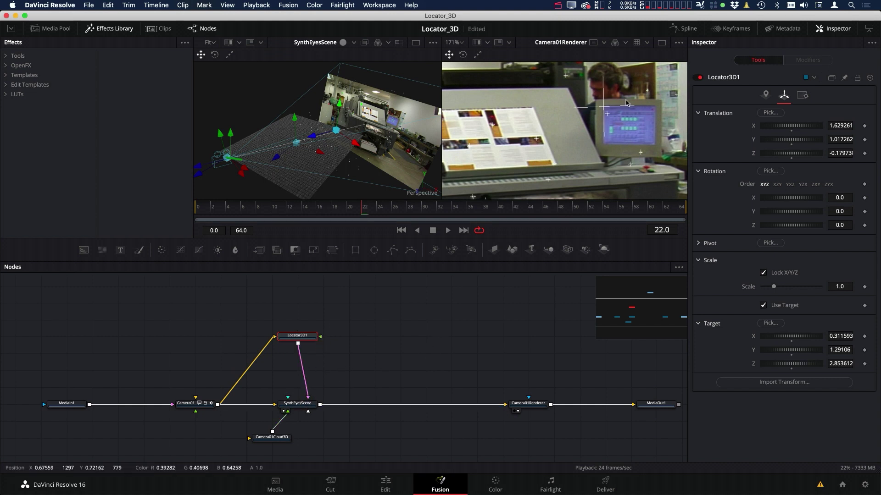
# - Scrub other frames to review the locator and move the Locator3D1 node slightly higher
pyautogui.moveTo(379, 208); pyautogui.dragTo(297, 208)
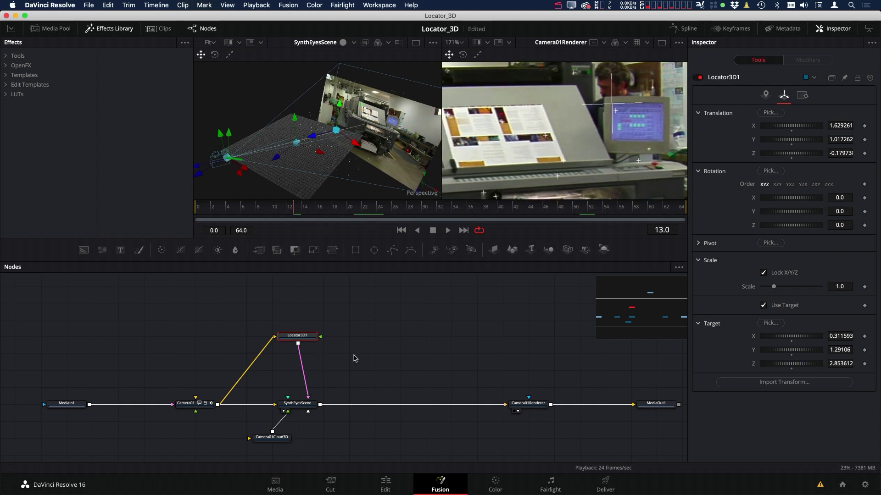
pyautogui.hscroll(3, 363, 362)
pyautogui.moveTo(288, 338); pyautogui.dragTo(247, 326)
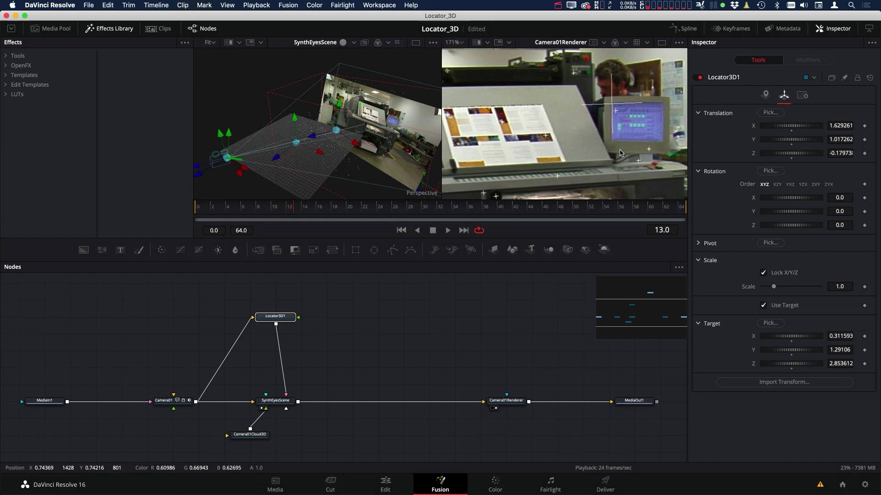
# - Duplicate Locator3D1 into three chained copies and bring up its transform values
pyautogui.moveTo(307, 292); pyautogui.dragTo(260, 333)
pyautogui.click(284, 321)
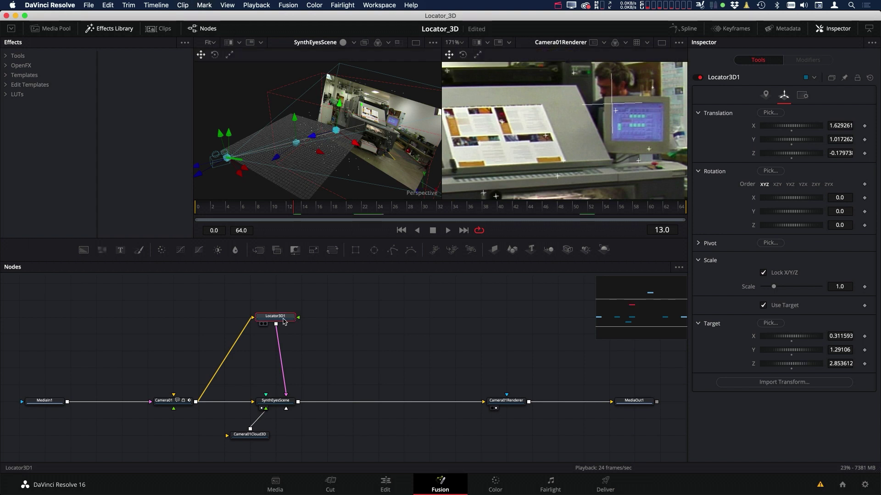
pyautogui.hotkey('ctrl', 'c')
pyautogui.hotkey('ctrl', 'v')
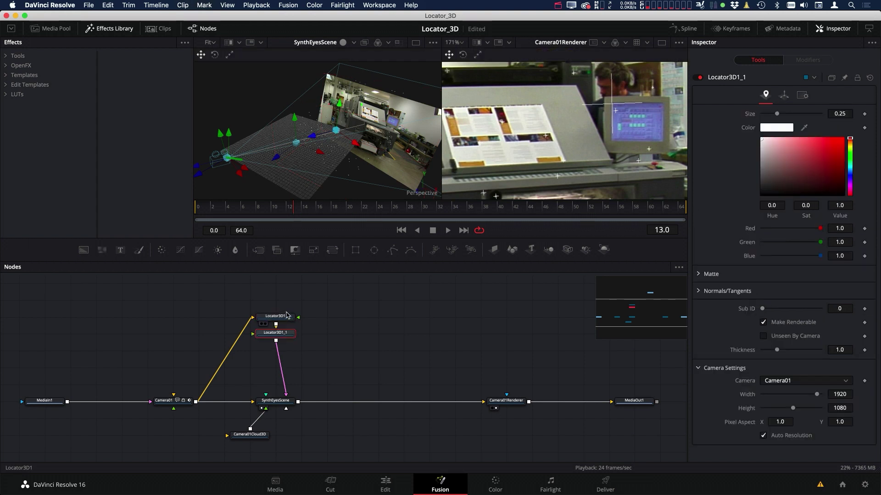
pyautogui.hotkey('ctrl', 'v')
pyautogui.hotkey('ctrl', 'v')
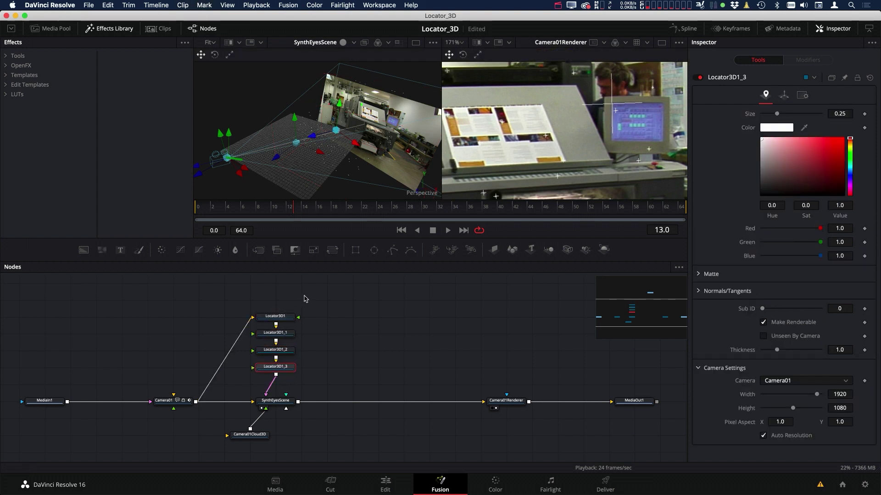
pyautogui.click(277, 318)
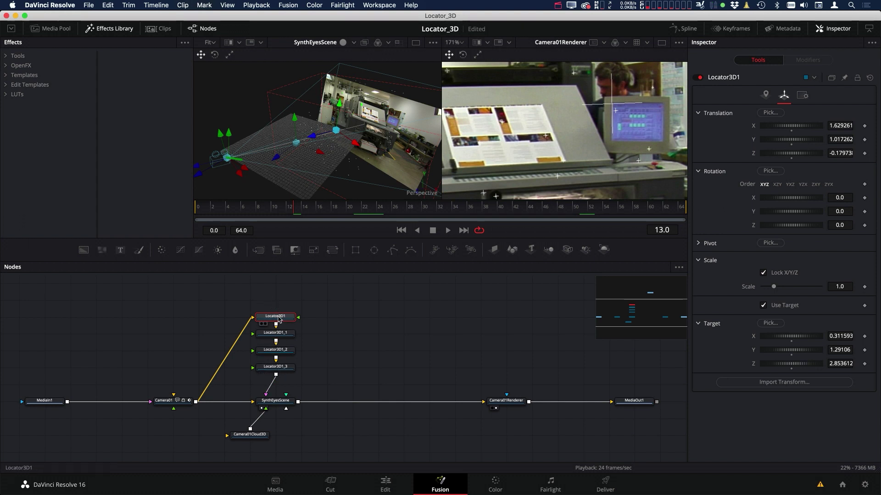
# - At frame 4, move Locator3D1_1 onto a corner of the monitor screen
pyautogui.click(279, 334)
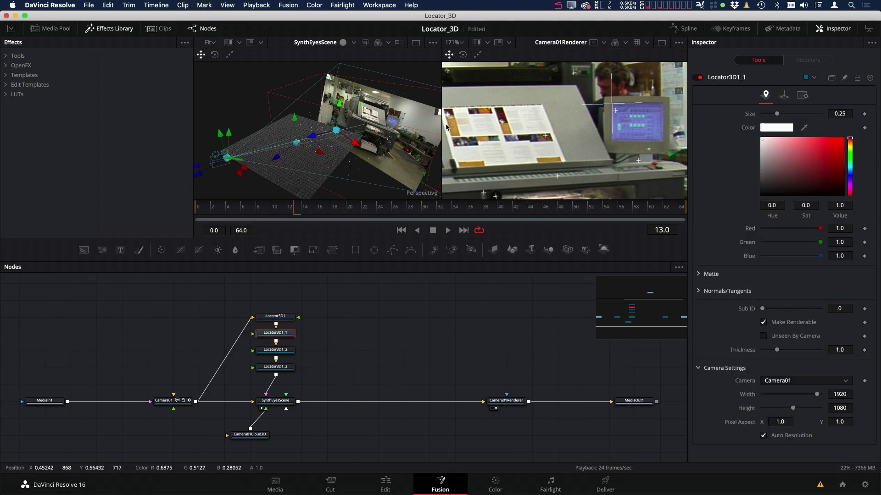
pyautogui.moveTo(359, 146); pyautogui.dragTo(360, 147)
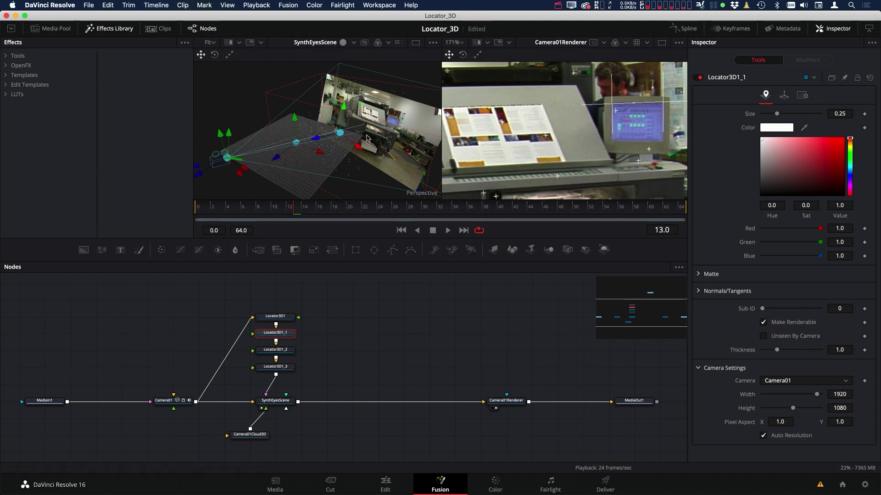
pyautogui.click(228, 210)
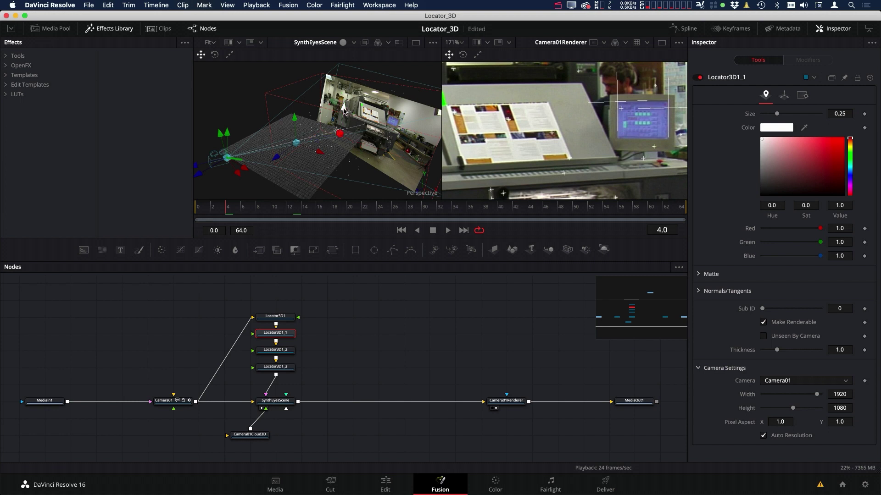
pyautogui.moveTo(344, 109); pyautogui.dragTo(438, 124)
pyautogui.scroll(5, 632, 128)
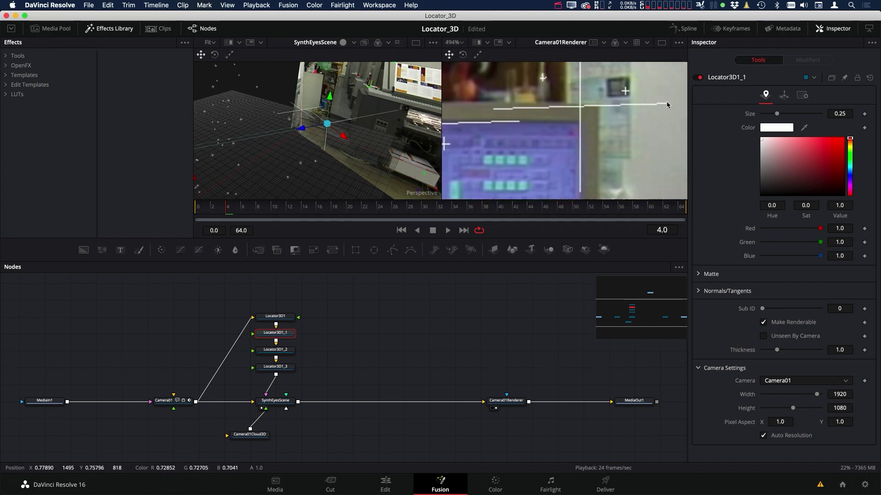
pyautogui.moveTo(328, 100); pyautogui.dragTo(385, 184)
# - Move Locator3D1_2 and Locator3D1_3 onto the remaining monitor corners
pyautogui.click(337, 86)
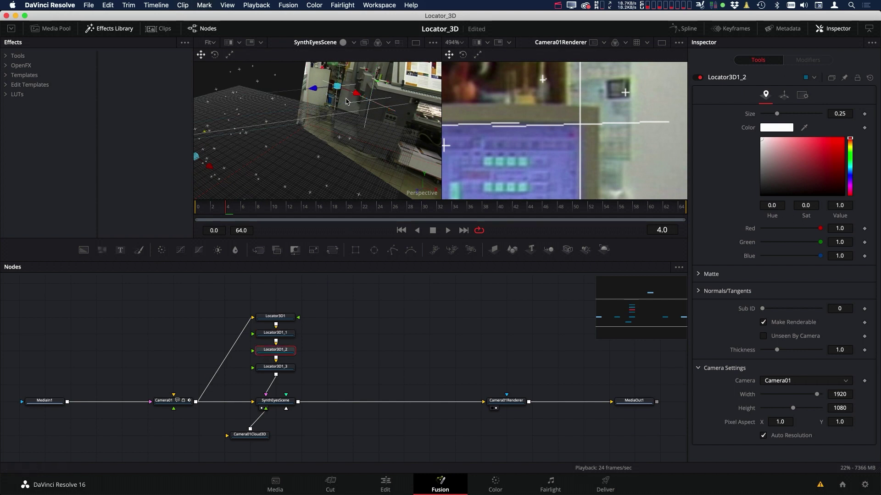
pyautogui.scroll(-2, 591, 167)
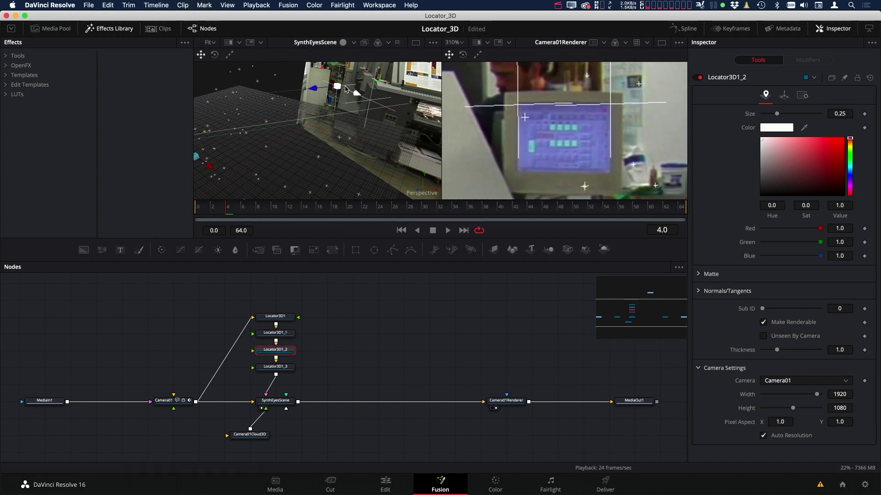
pyautogui.moveTo(338, 87); pyautogui.dragTo(383, 148)
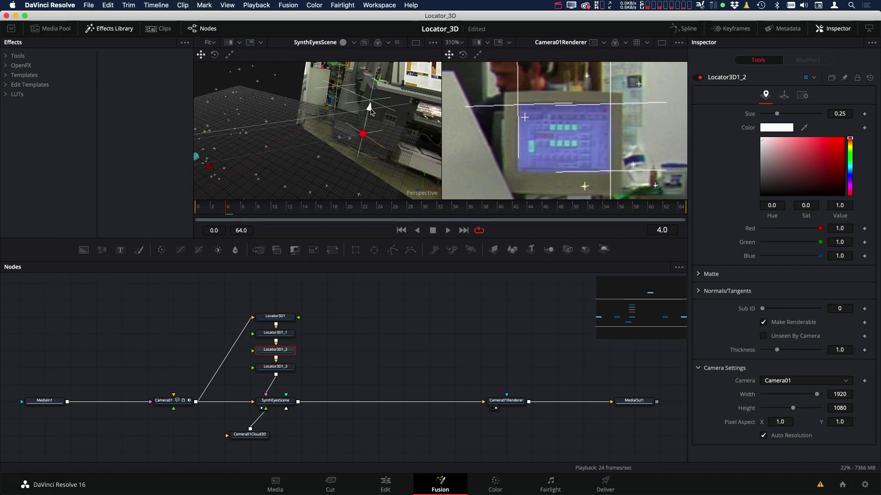
pyautogui.click(279, 367)
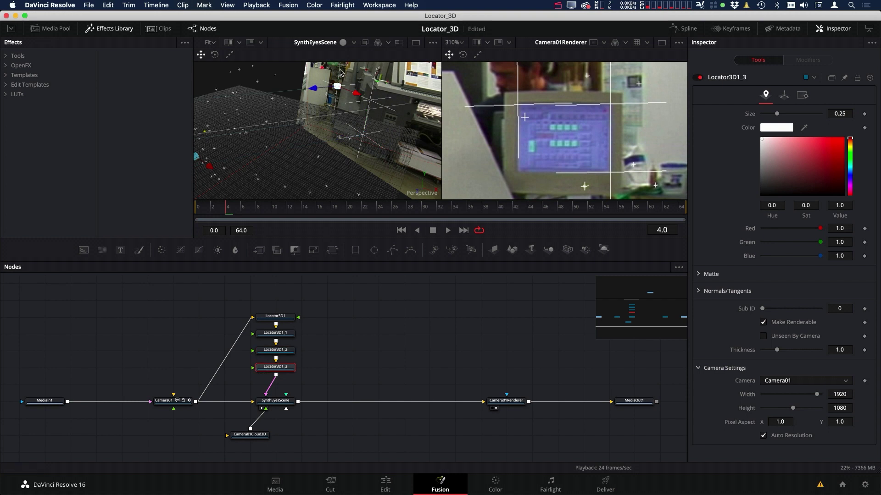
pyautogui.moveTo(339, 82); pyautogui.dragTo(327, 106)
# - At a later frame, correct Locator3D1_3's X position and depth along its Z axis
pyautogui.moveTo(349, 146); pyautogui.dragTo(351, 146)
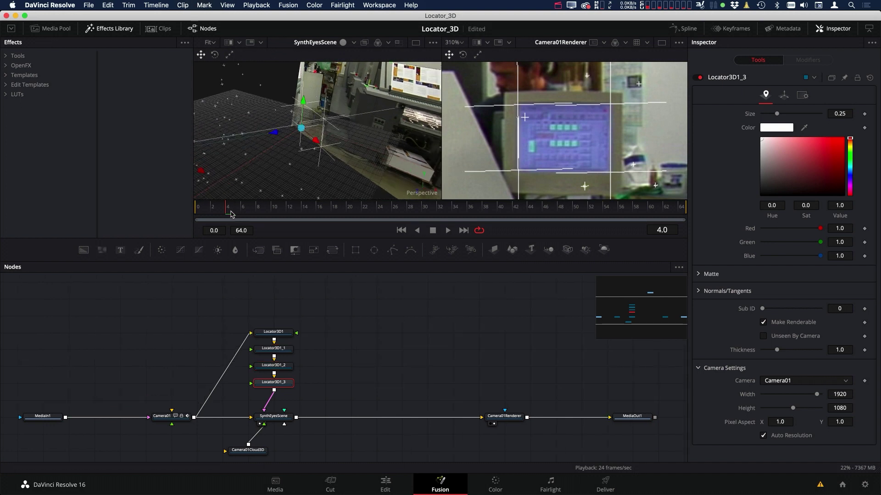
pyautogui.moveTo(235, 210); pyautogui.dragTo(553, 214)
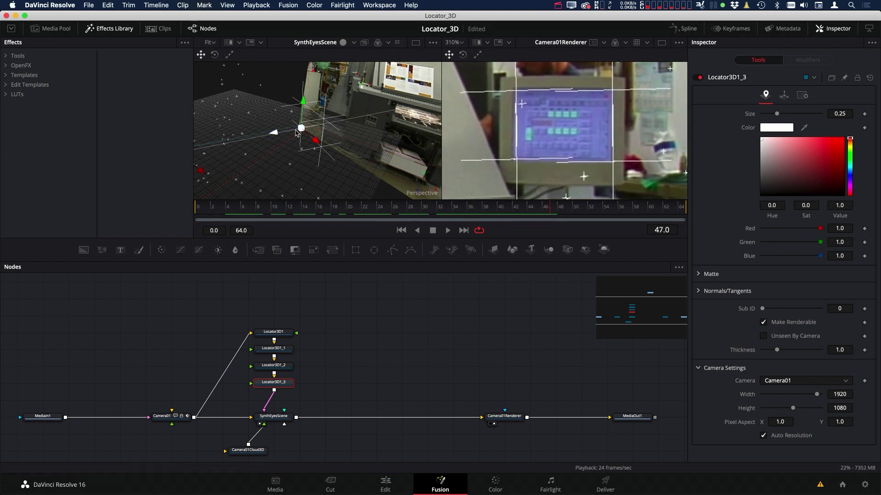
pyautogui.click(273, 134)
pyautogui.moveTo(273, 136); pyautogui.dragTo(260, 139)
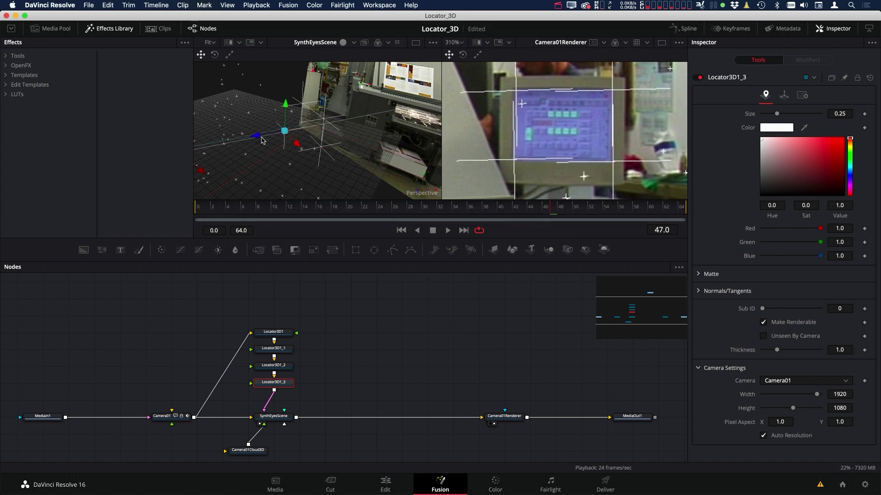
# - Adjust Locator3D1_2's depth and Locator3D1_1's position, then scrub later frames to verify
pyautogui.click(281, 367)
pyautogui.moveTo(297, 155); pyautogui.dragTo(271, 160)
pyautogui.click(282, 348)
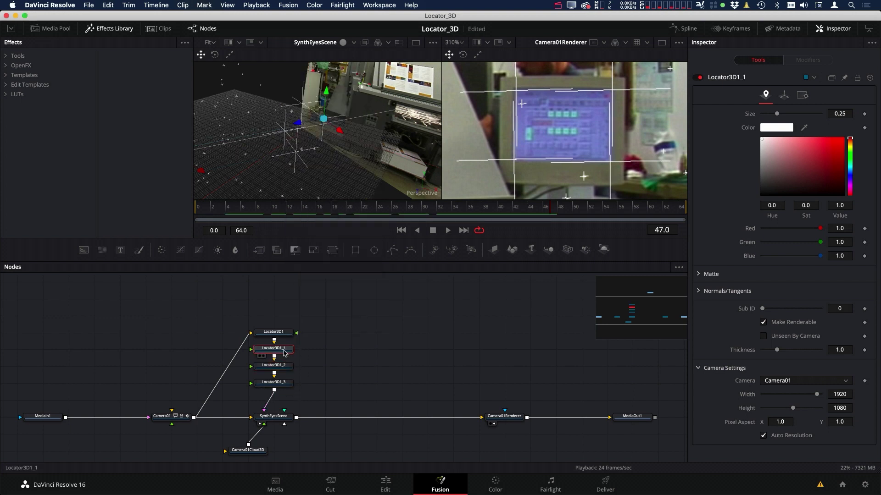
pyautogui.rightClick(284, 349)
pyautogui.click(392, 297)
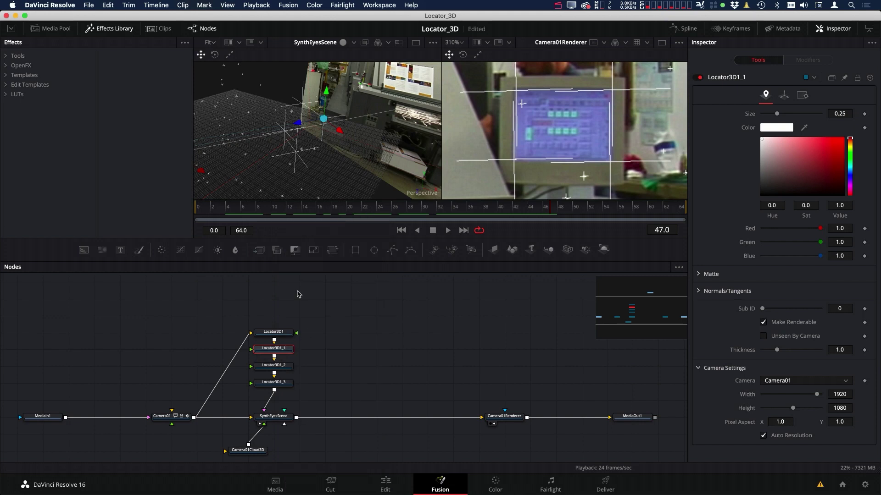
pyautogui.moveTo(298, 126); pyautogui.dragTo(297, 126)
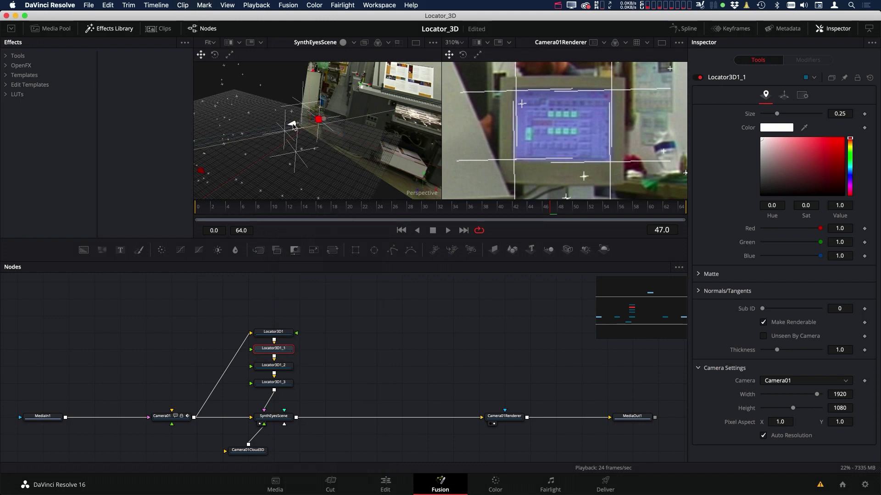
pyautogui.scroll(-4, 535, 136)
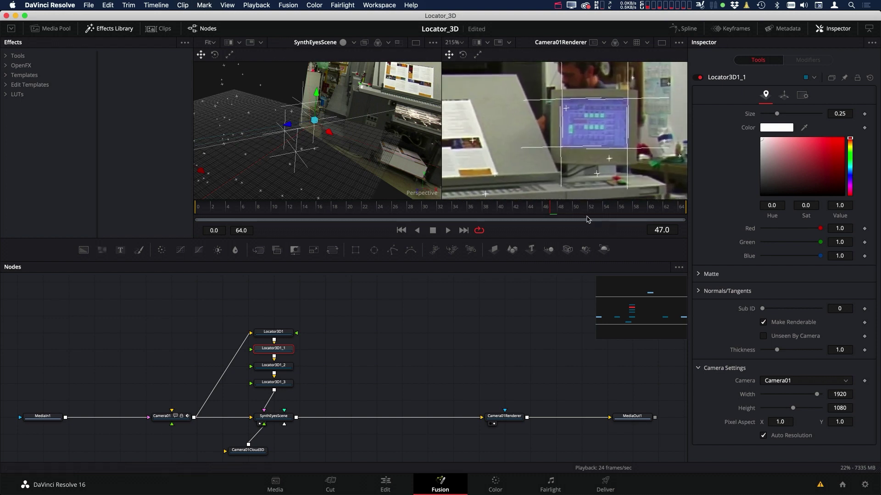
pyautogui.moveTo(589, 218); pyautogui.dragTo(316, 229)
pyautogui.moveTo(333, 164); pyautogui.dragTo(337, 128)
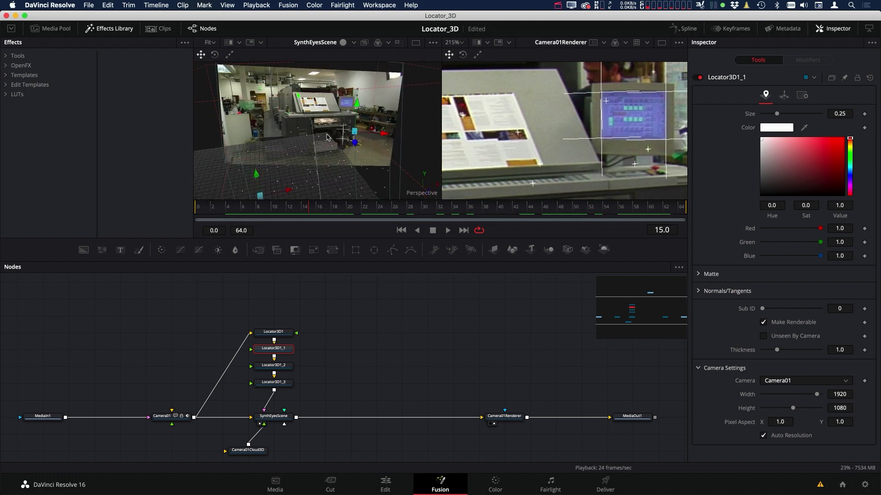
# - Move MediaIn1 and the MediaIn2 moon node up side by side in the node graph
pyautogui.hscroll(2, 352, 360)
pyautogui.scroll(-1, 352, 360)
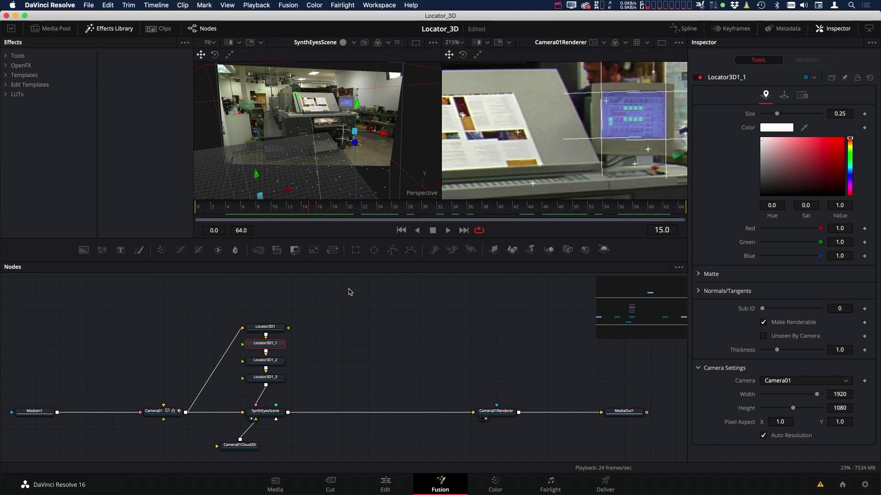
pyautogui.scroll(3, 331, 330)
pyautogui.hscroll(-2, 331, 330)
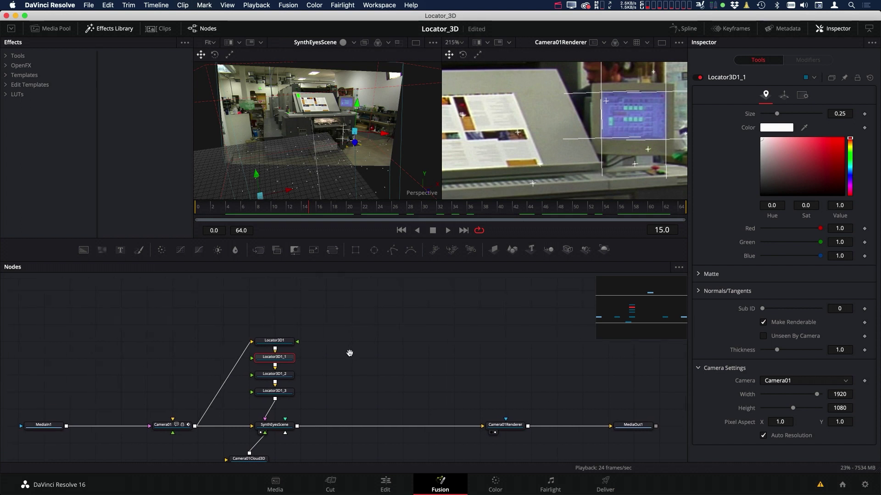
pyautogui.scroll(4, 351, 321)
pyautogui.hscroll(-1, 351, 321)
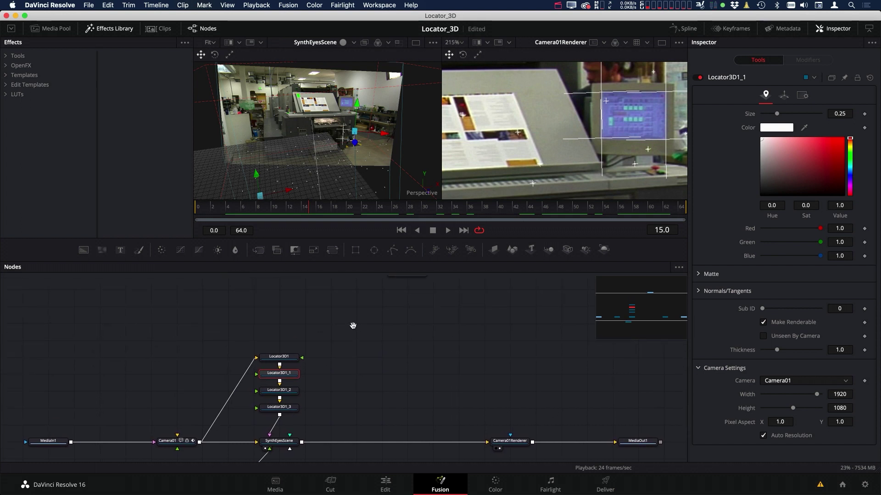
pyautogui.hscroll(-1, 419, 301)
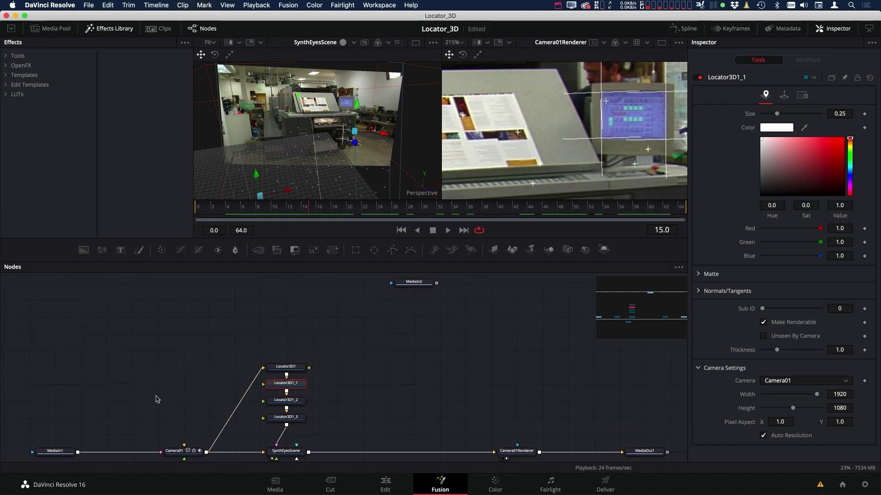
pyautogui.moveTo(56, 452); pyautogui.dragTo(134, 306)
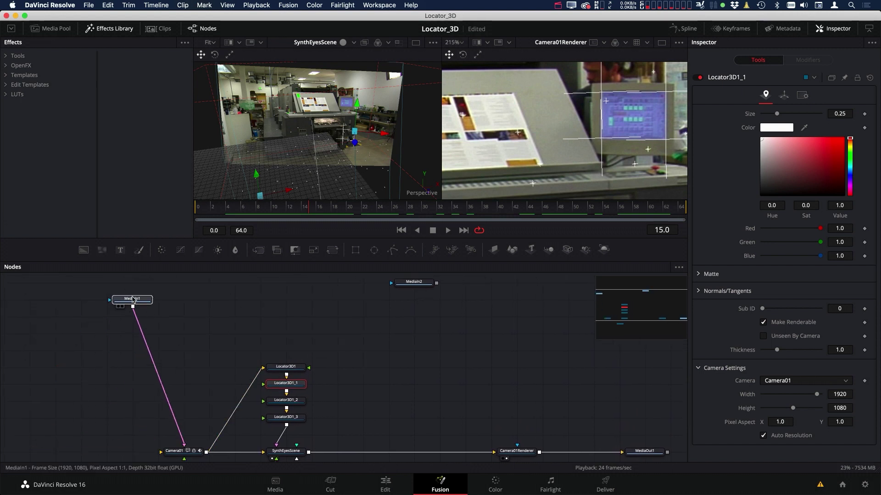
pyautogui.scroll(8, 226, 338)
pyautogui.hscroll(2, 226, 338)
pyautogui.moveTo(121, 351); pyautogui.dragTo(123, 332)
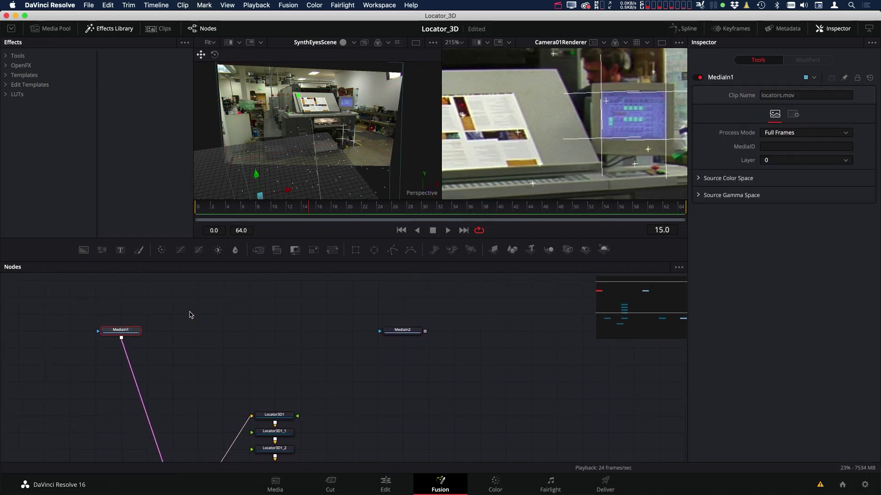
pyautogui.moveTo(402, 335); pyautogui.dragTo(351, 301)
# - Show MediaIn2's moon.jpg on its own in the left viewer
pyautogui.click(352, 303)
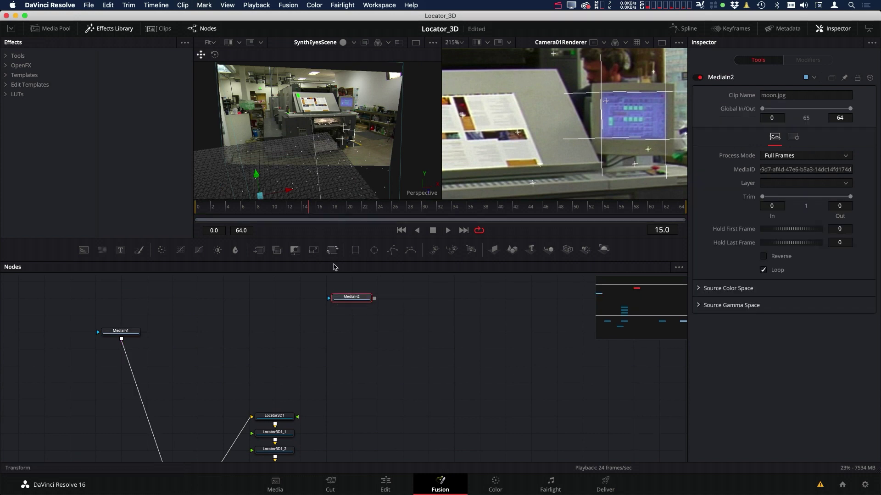
pyautogui.press('1')
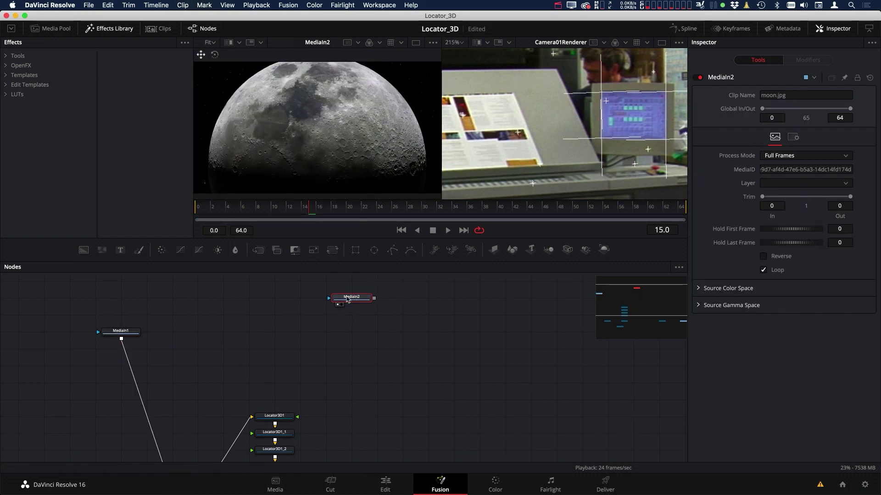
pyautogui.scroll(-3, 351, 151)
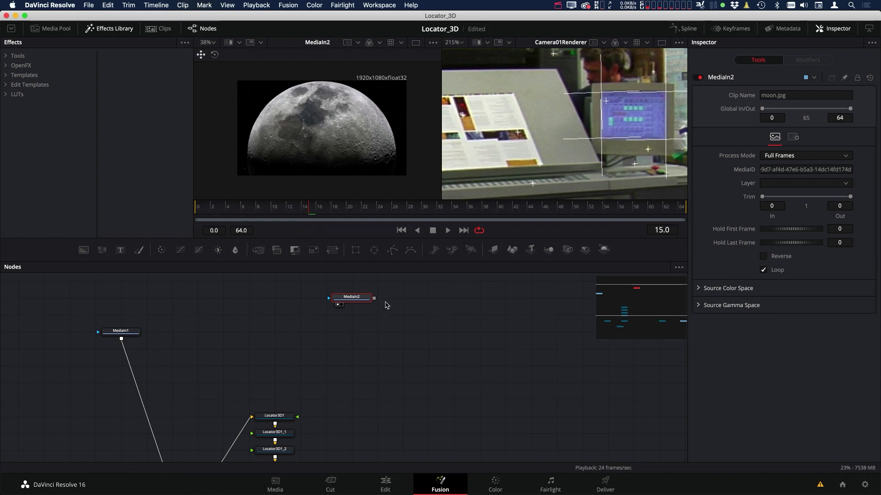
# - Merge the moon over the footage, detach Merge1 from the 3D scene, and view Merge1
pyautogui.moveTo(374, 298); pyautogui.dragTo(122, 341)
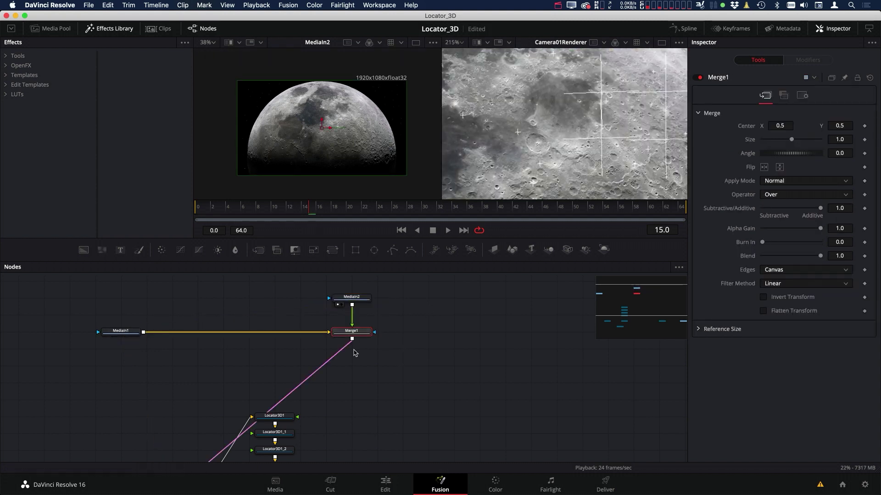
pyautogui.moveTo(348, 343); pyautogui.dragTo(271, 385)
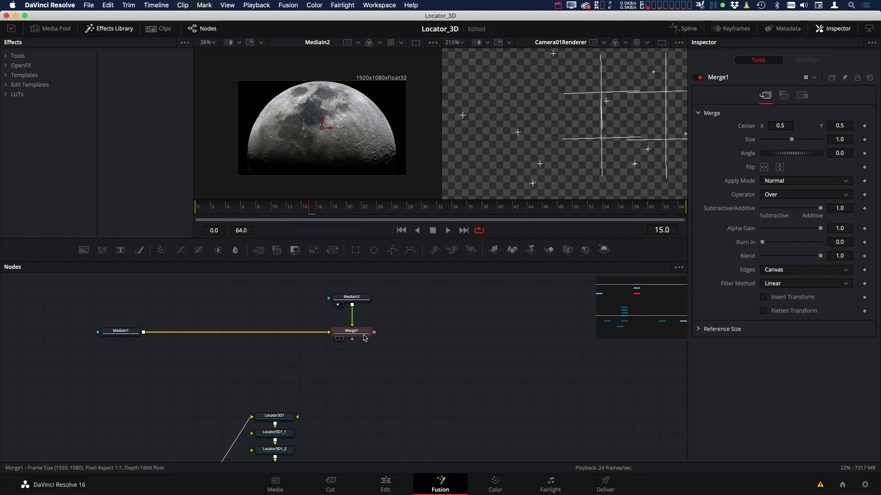
pyautogui.moveTo(364, 334); pyautogui.dragTo(564, 124)
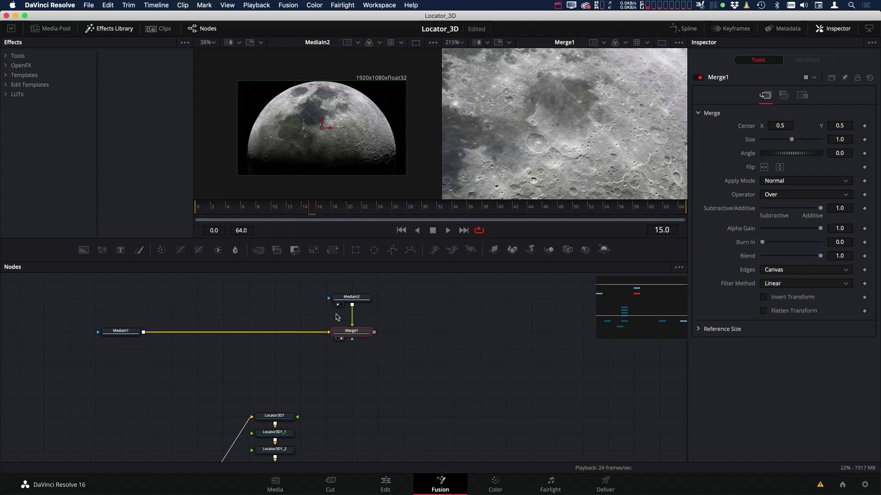
# - Insert a Corner Positioner between MediaIn2 and Merge1 via the 'cor' tool search
pyautogui.click(364, 299)
pyautogui.scroll(3, 372, 345)
pyautogui.moveTo(372, 345); pyautogui.dragTo(373, 311)
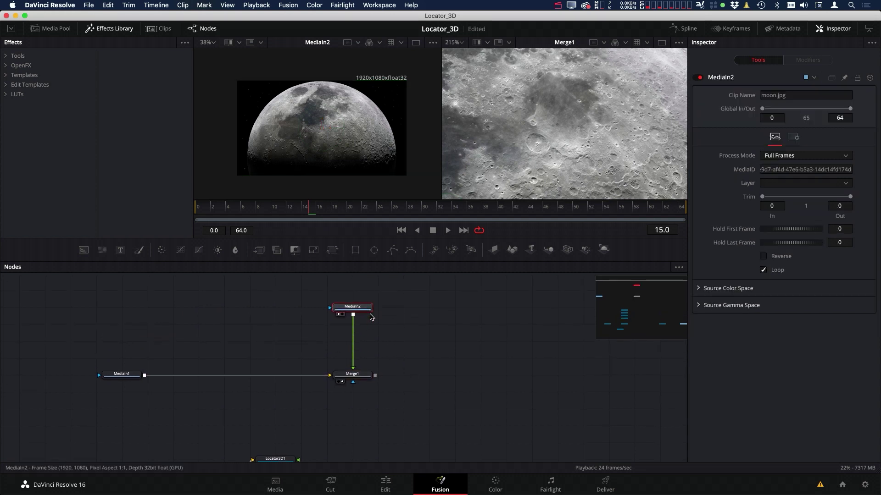
pyautogui.hotkey('shift', 'space')
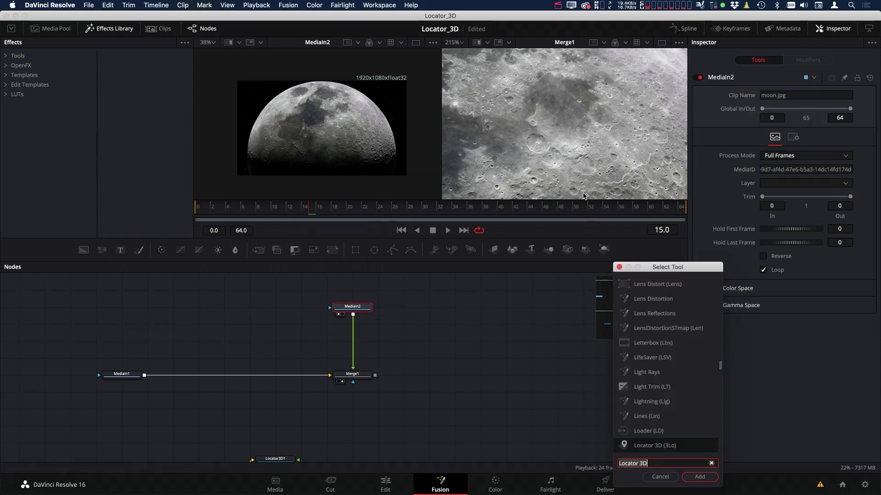
pyautogui.write('cor')
pyautogui.click(680, 329)
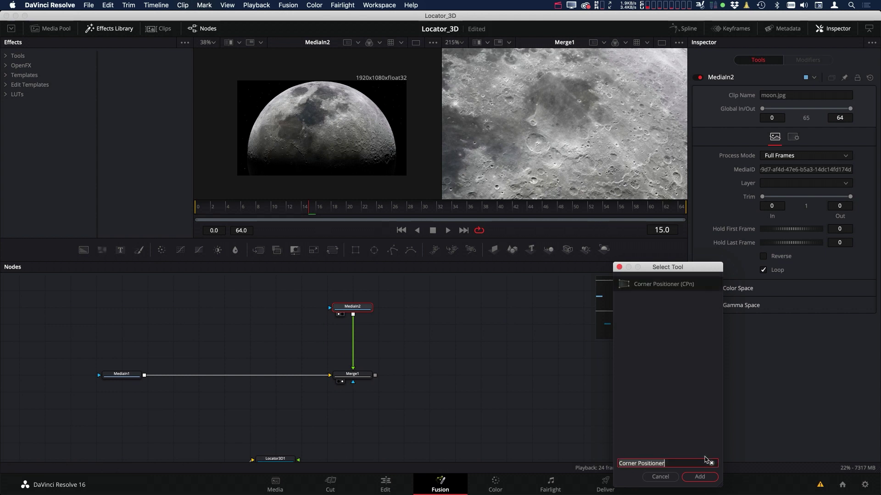
pyautogui.click(699, 477)
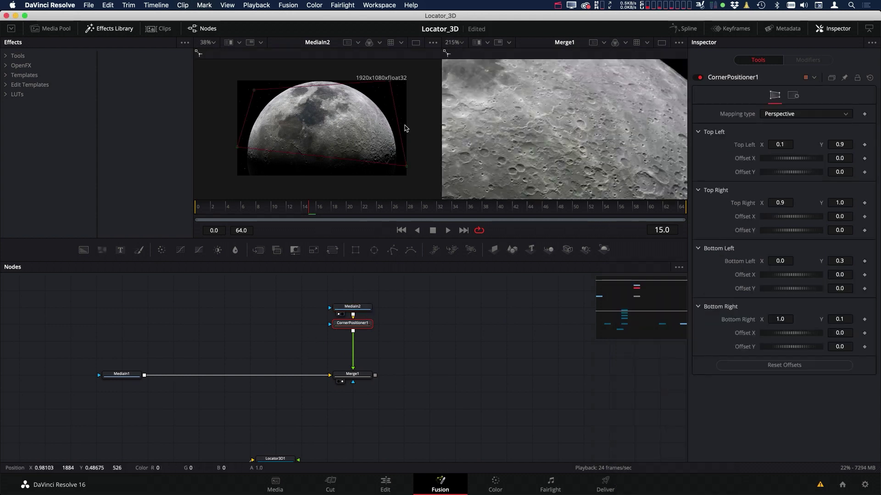
pyautogui.scroll(-5, 570, 133)
pyautogui.scroll(-4, 521, 148)
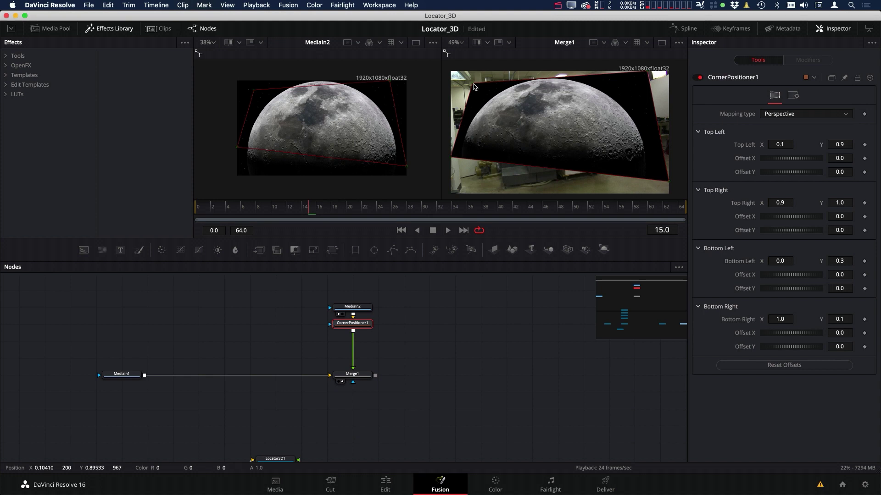
pyautogui.moveTo(439, 378); pyautogui.dragTo(420, 317)
# - Connect the moon's top-left and top-right corners to their locators' positions, starting with Locator3D1
pyautogui.rightClick(398, 325)
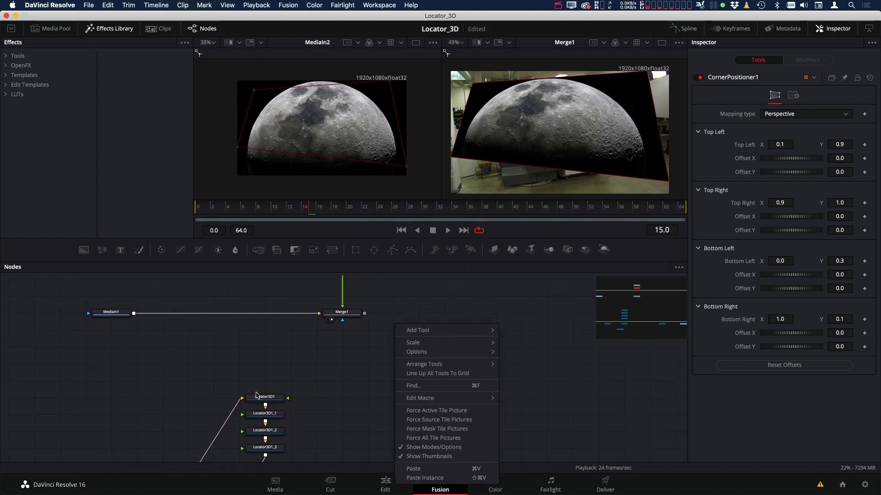
pyautogui.click(289, 390)
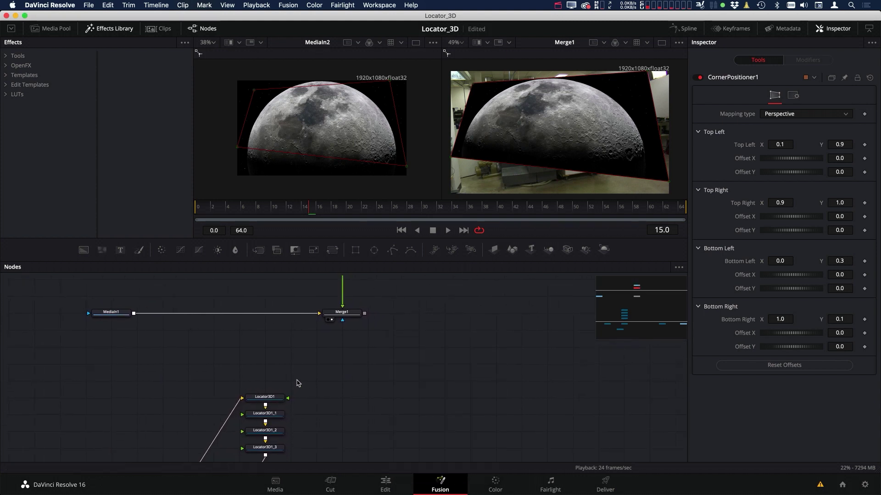
pyautogui.rightClick(473, 83)
pyautogui.moveTo(528, 242)
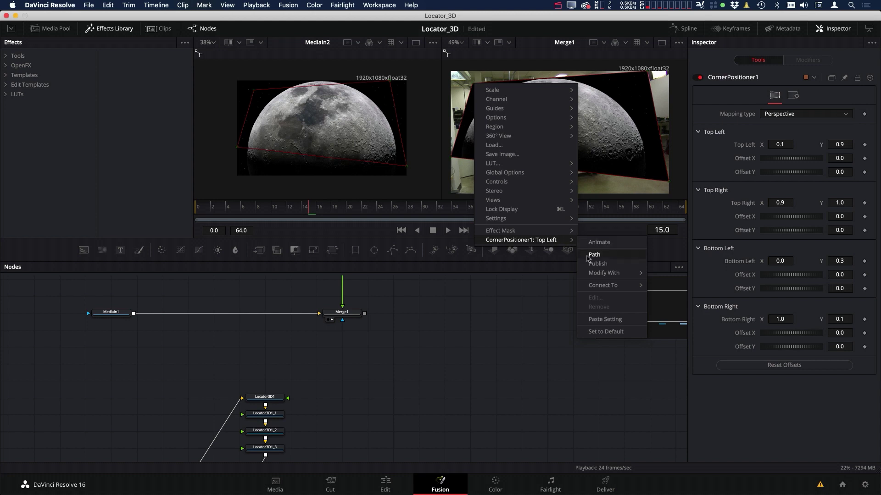
pyautogui.moveTo(635, 288)
pyautogui.moveTo(682, 291)
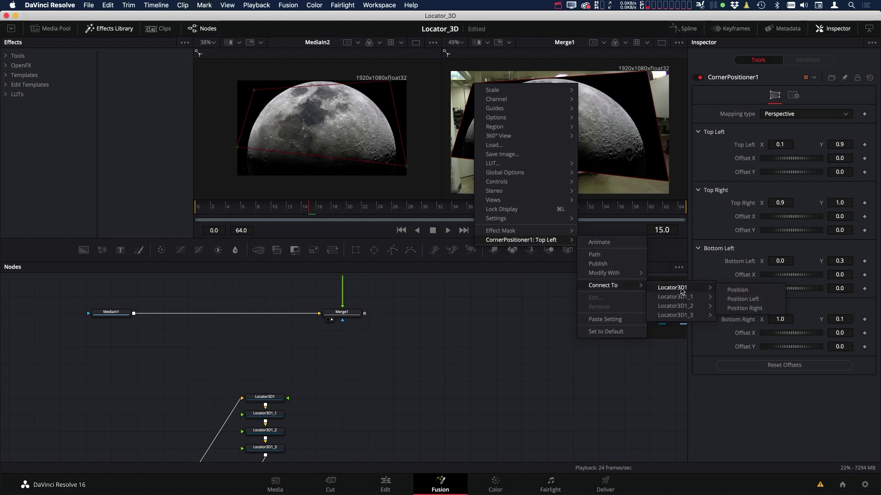
pyautogui.click(737, 290)
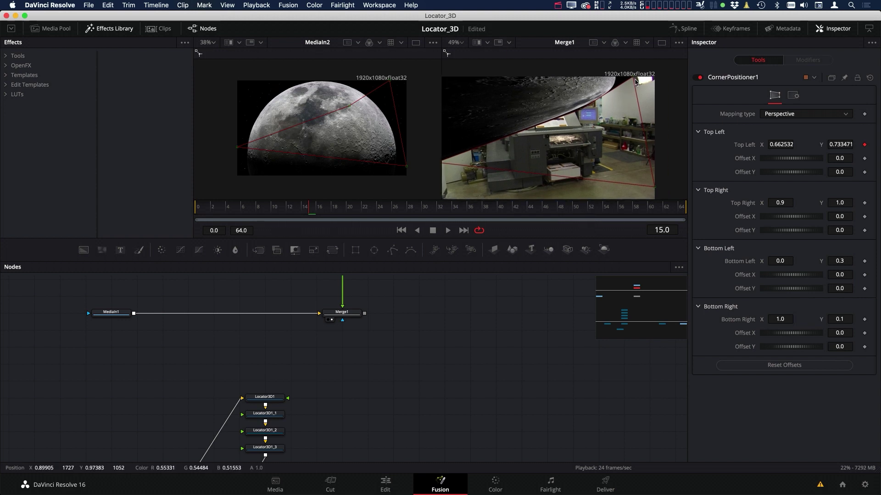
pyautogui.rightClick(635, 79)
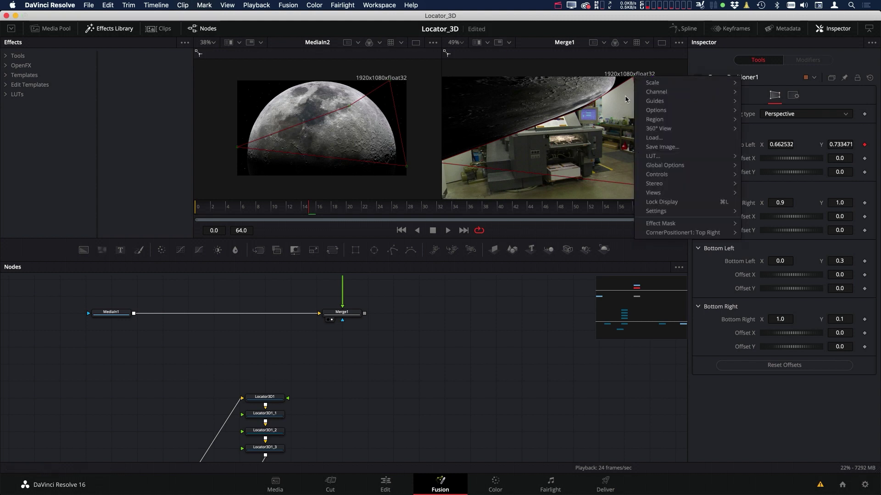
pyautogui.moveTo(661, 234)
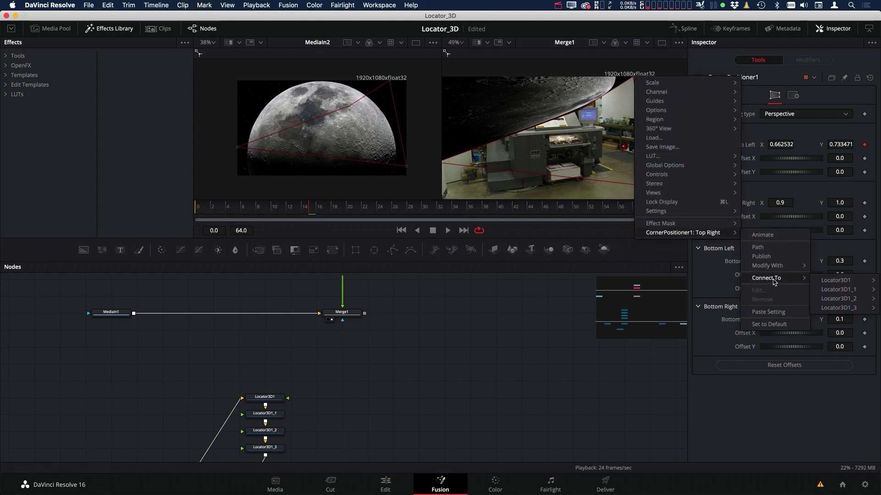
pyautogui.click(835, 292)
# - Connect the bottom-right corner to its locator and the bottom-left corner to Locator3D1_3's position
pyautogui.rightClick(655, 188)
pyautogui.moveTo(716, 343)
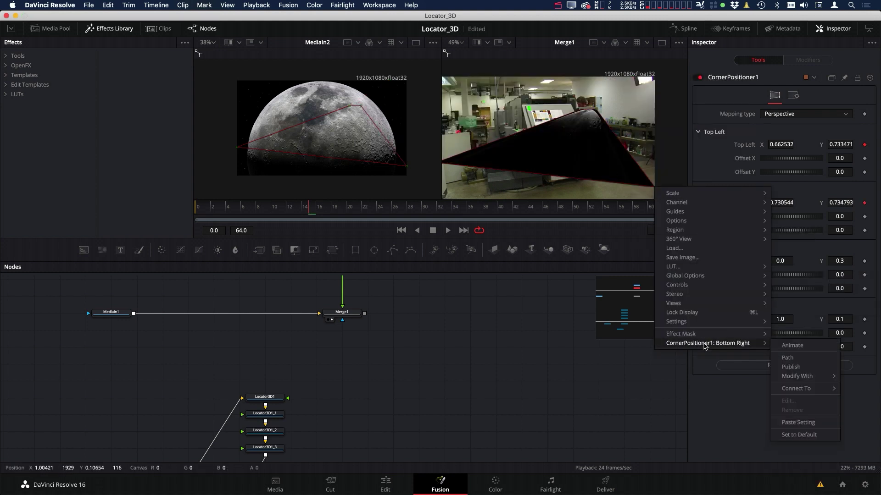
pyautogui.moveTo(798, 389)
pyautogui.click(732, 413)
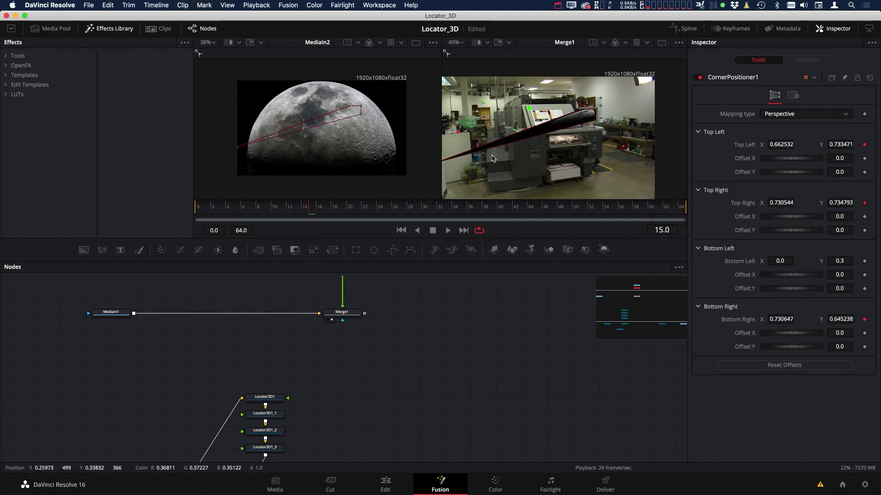
pyautogui.hscroll(-2, 527, 161)
pyautogui.rightClick(459, 162)
pyautogui.moveTo(509, 319)
pyautogui.moveTo(603, 367)
pyautogui.moveTo(669, 394)
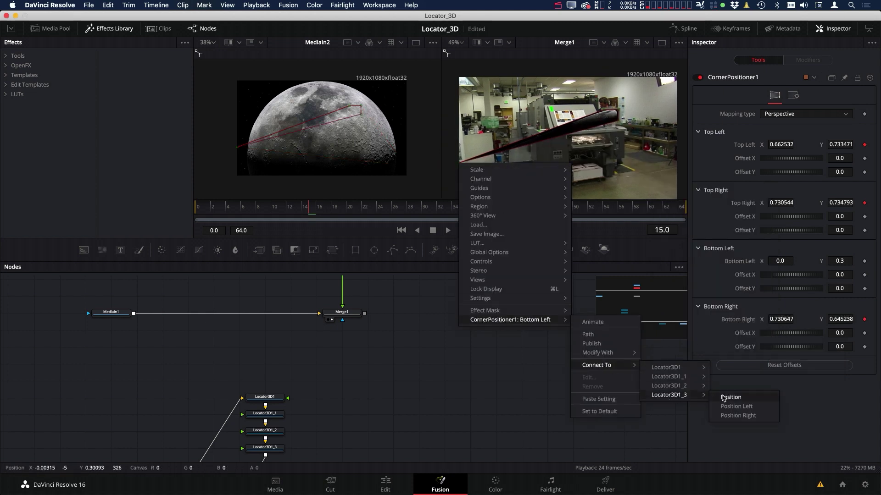
pyautogui.click(722, 396)
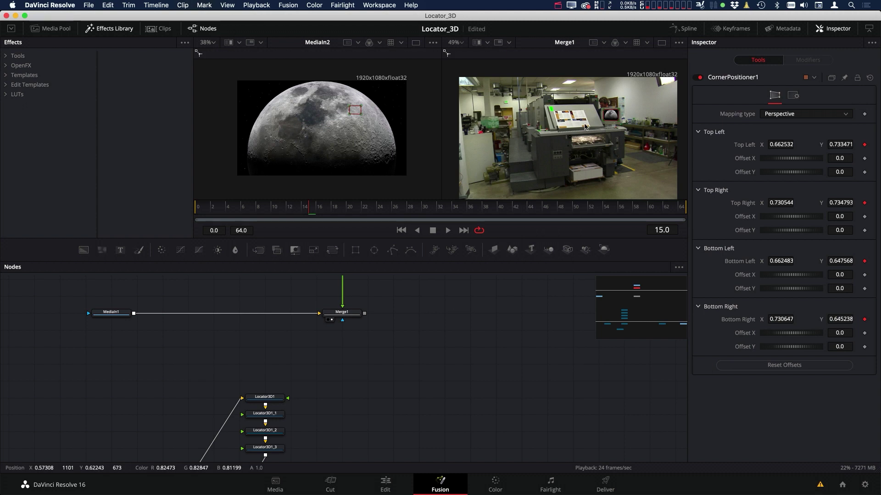
# - Scrub frames 11–61 to check the moon stays pinned, then pan to the SynthEyesScene nodes
pyautogui.moveTo(318, 212); pyautogui.dragTo(591, 219)
pyautogui.click(425, 349)
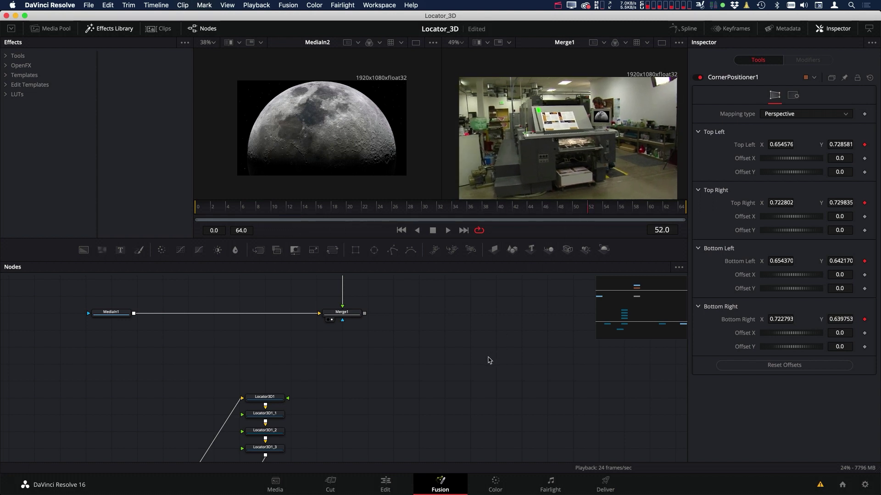
pyautogui.hscroll(2, 488, 358)
pyautogui.hscroll(-1, 420, 361)
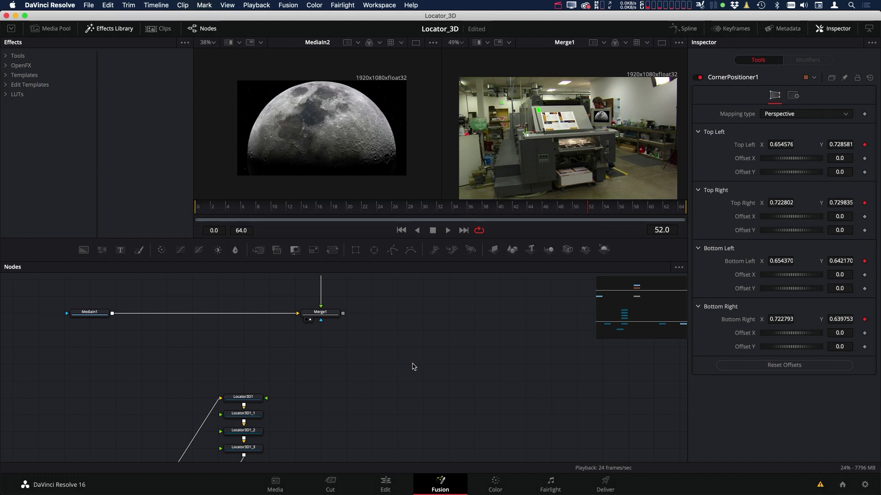
pyautogui.scroll(-10, 398, 385)
pyautogui.hscroll(-3, 398, 385)
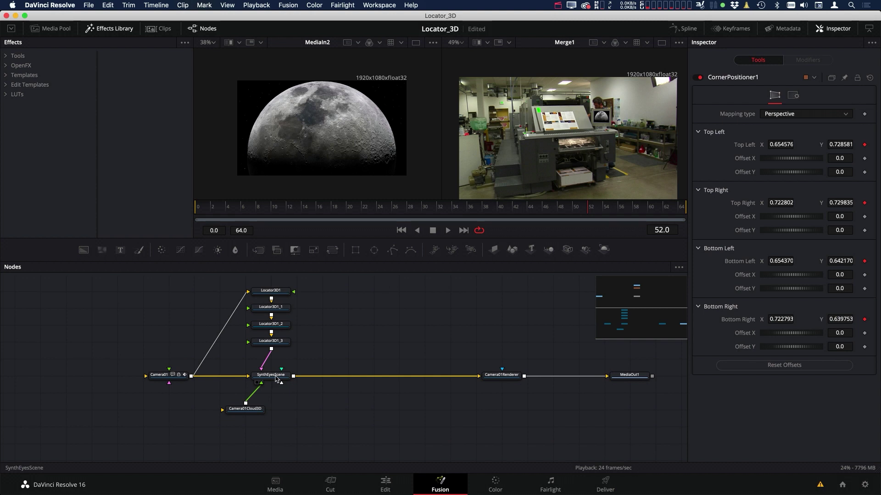
# - Show SynthEyesScene in the left viewer and orbit it into a 3D perspective
pyautogui.press('1')
pyautogui.scroll(5, 181, 326)
pyautogui.hscroll(-4, 181, 326)
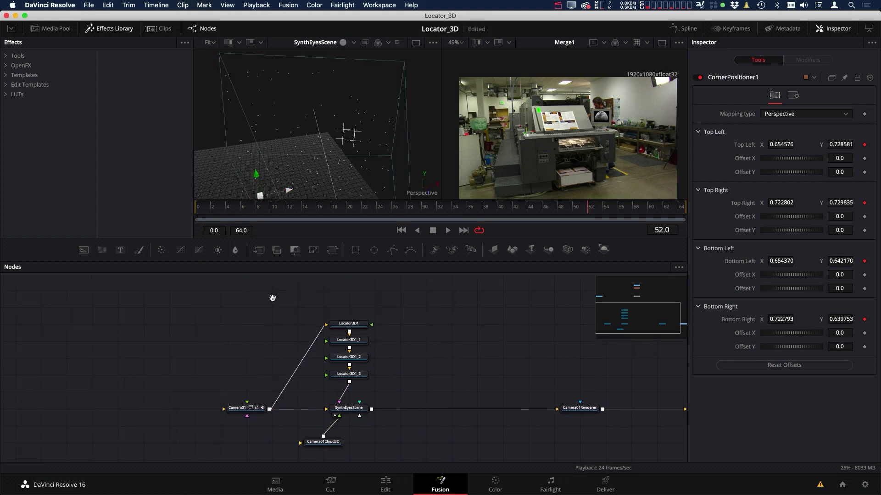
pyautogui.moveTo(227, 309); pyautogui.dragTo(252, 430)
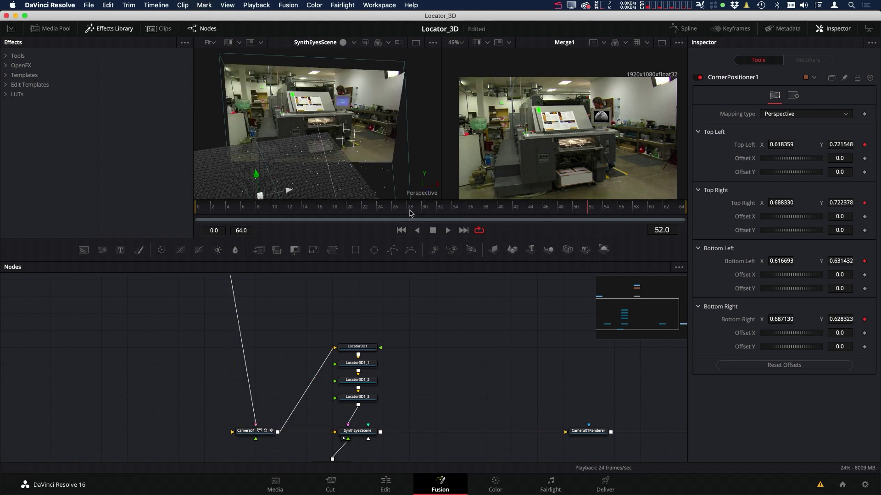
pyautogui.moveTo(321, 152); pyautogui.dragTo(362, 134)
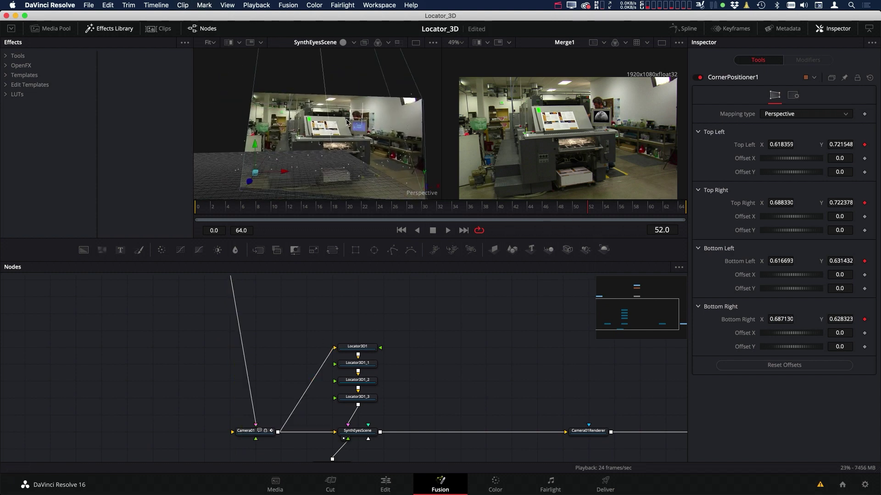
# - Show Camera01Renderer's output in the right viewer, enlarged to 147%
pyautogui.hscroll(5, 528, 308)
pyautogui.scroll(-1, 462, 304)
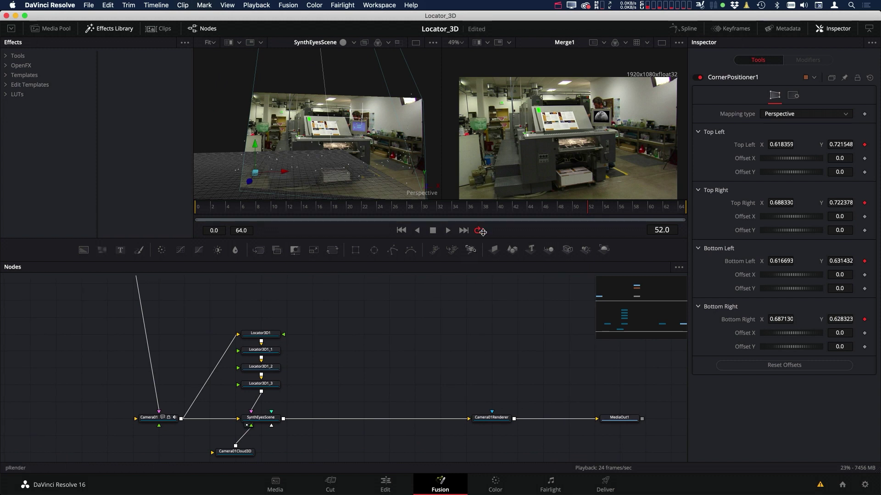
pyautogui.click(480, 425)
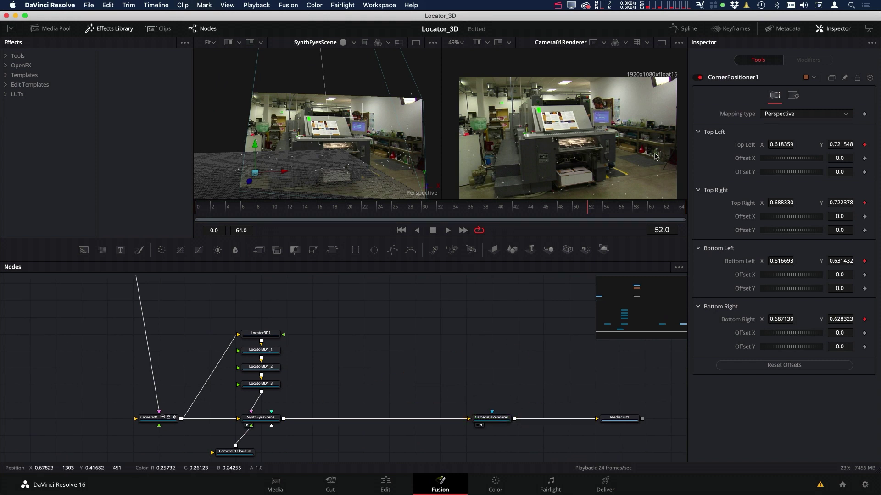
pyautogui.scroll(5, 567, 147)
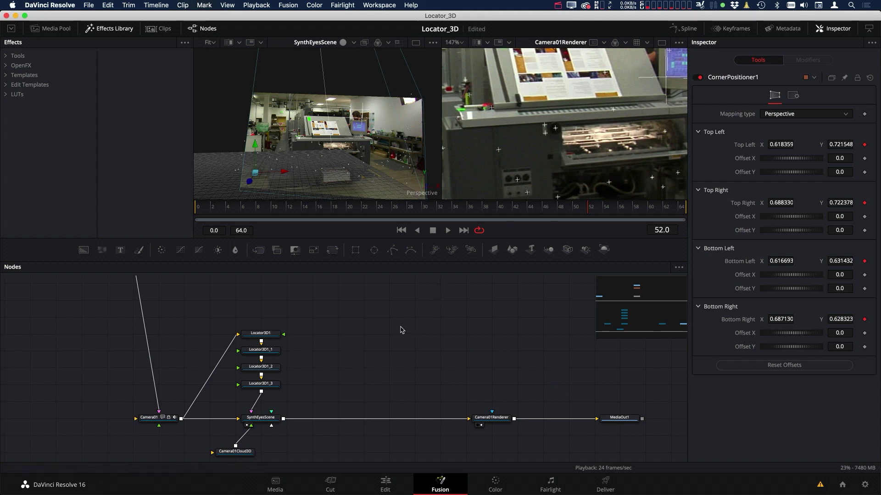
pyautogui.hscroll(-2, 411, 330)
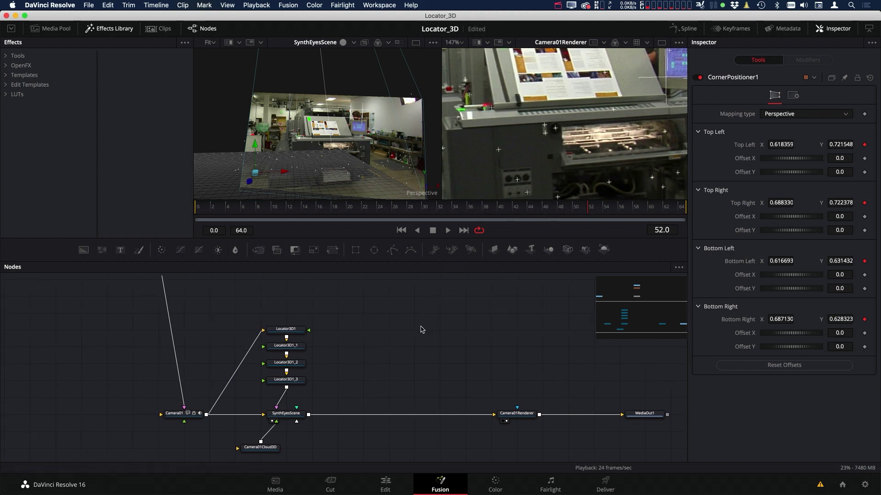
# - Set the 3D viewer to look through Camera01
pyautogui.rightClick(313, 155)
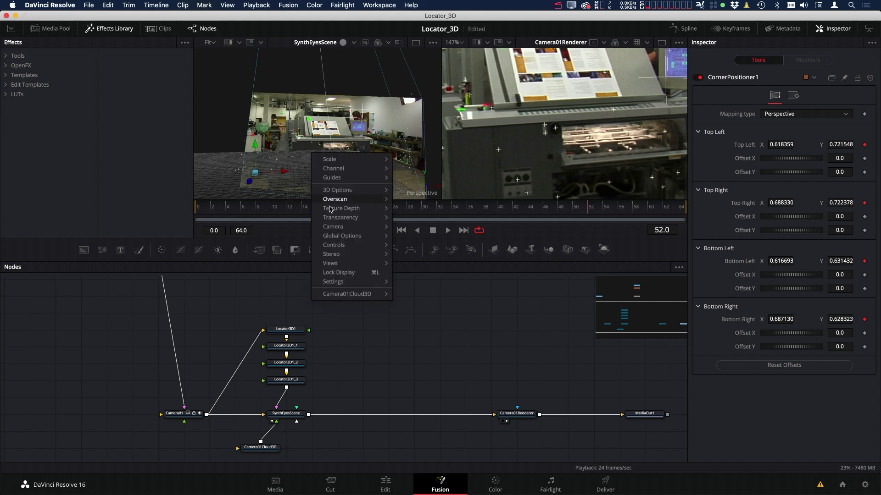
pyautogui.moveTo(340, 226)
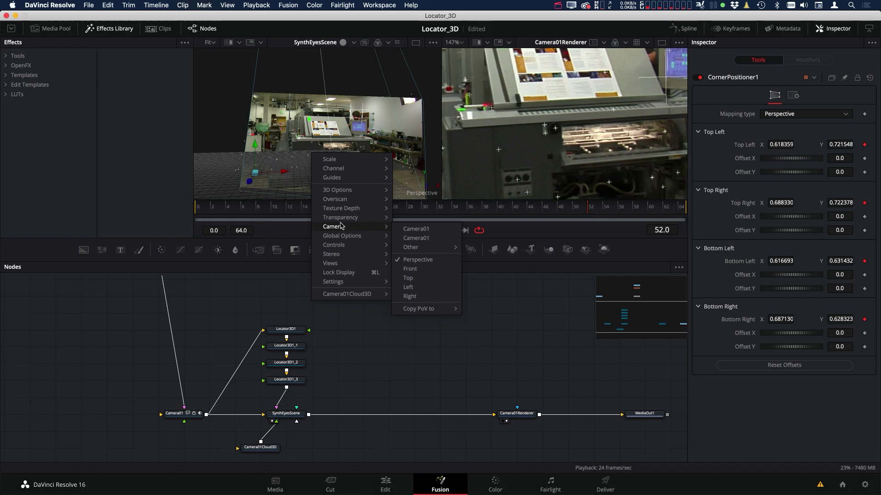
pyautogui.click(416, 229)
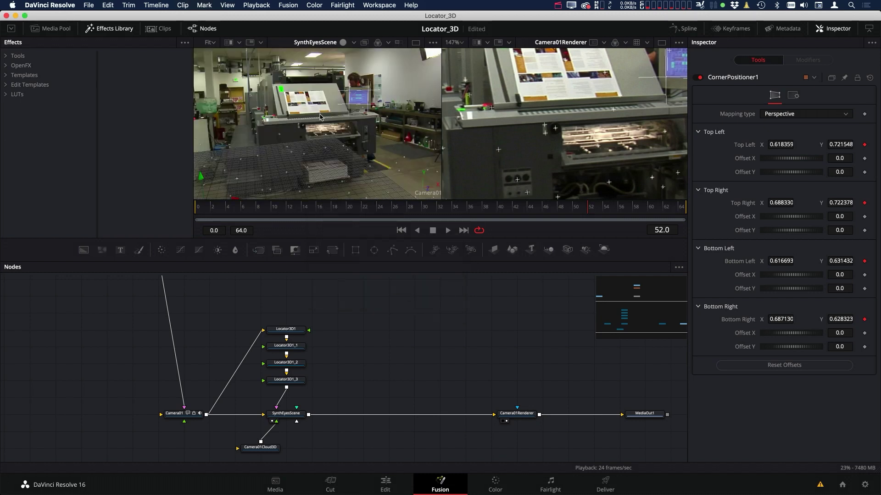
pyautogui.click(303, 133)
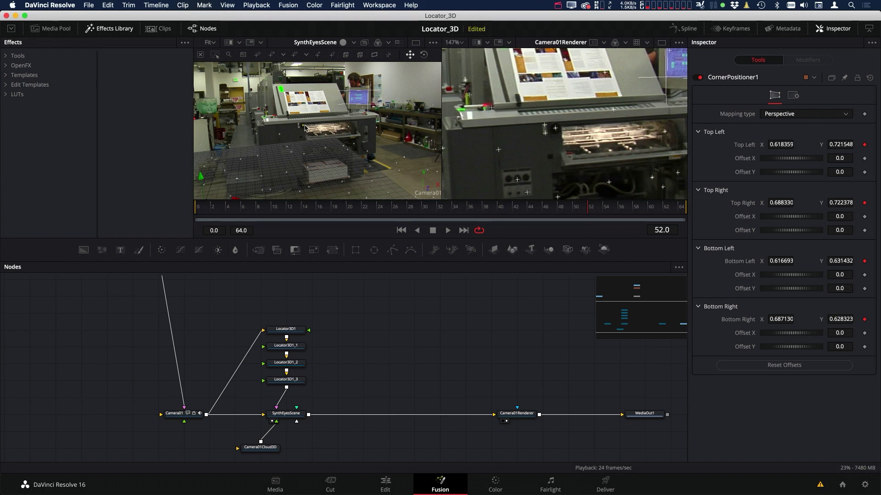
# - Create a locator from Camera01Cloud3D's Tracker84 point
pyautogui.rightClick(304, 128)
pyautogui.moveTo(341, 268)
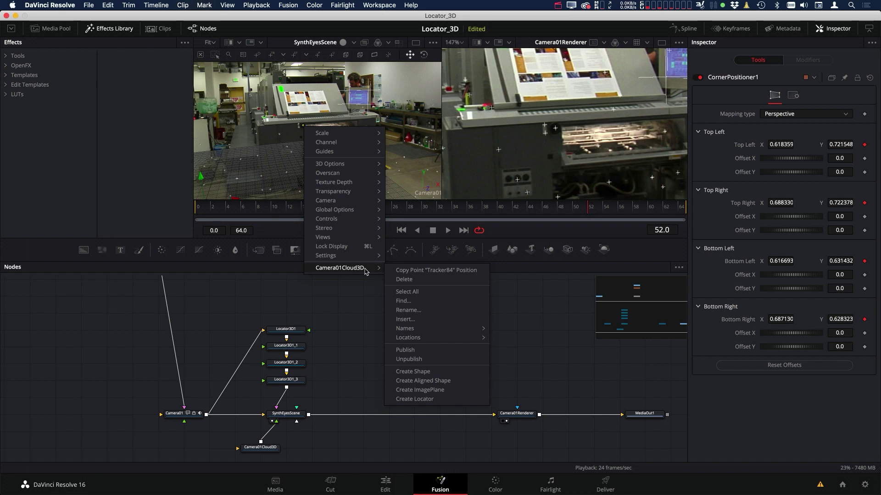
pyautogui.click(415, 399)
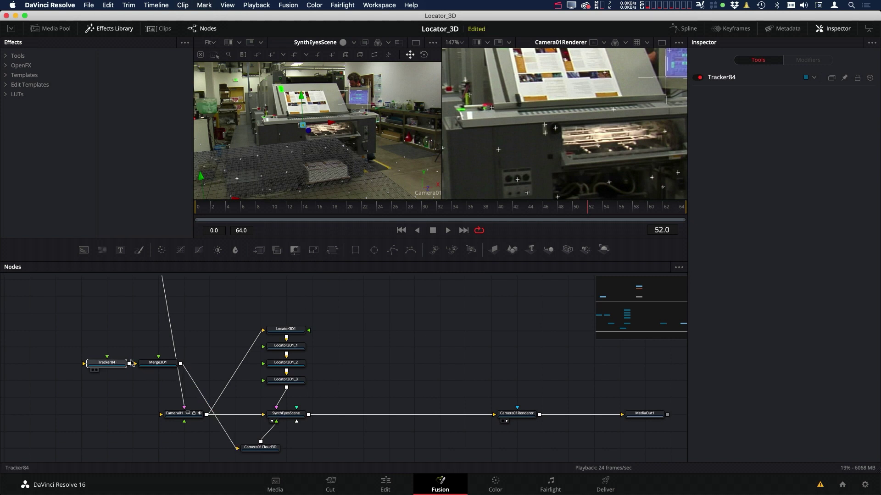
# - Move Tracker84 and Merge3D1 above Locator3D1, delete Merge3D1, and wire Tracker84 into SynthEyesScene
pyautogui.keyDown('ctrl'); pyautogui.click(159, 363); pyautogui.keyUp('ctrl')
pyautogui.moveTo(161, 364); pyautogui.dragTo(412, 325)
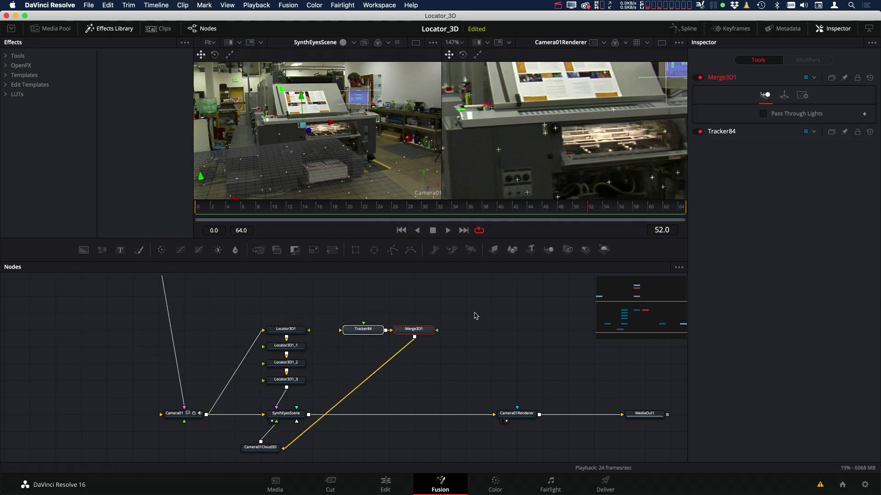
pyautogui.click(430, 330)
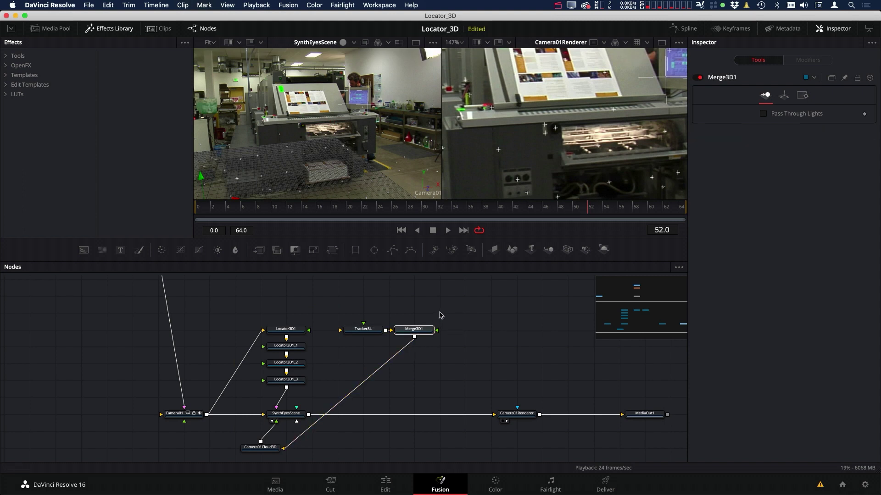
pyautogui.press('Delete')
pyautogui.moveTo(305, 404)
pyautogui.mouseDown()
pyautogui.moveTo(375, 360)
pyautogui.moveTo(321, 365)
pyautogui.moveTo(294, 416)
pyautogui.mouseUp()
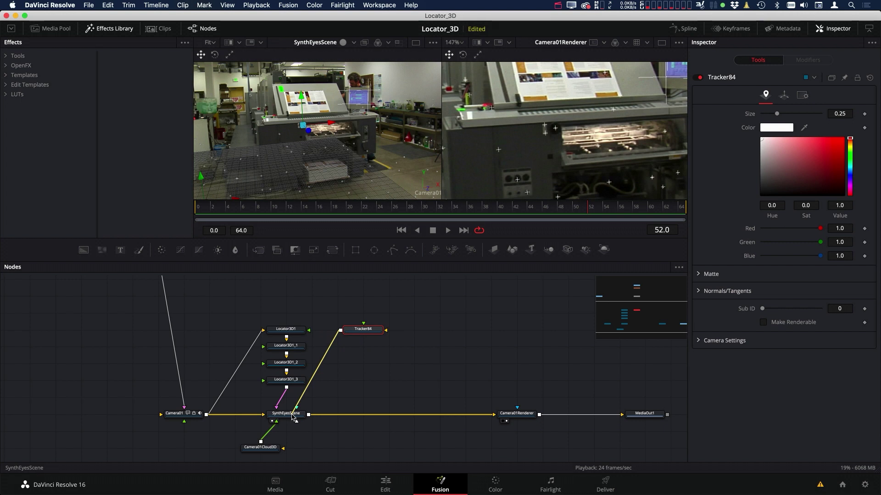
pyautogui.moveTo(363, 336); pyautogui.dragTo(390, 331)
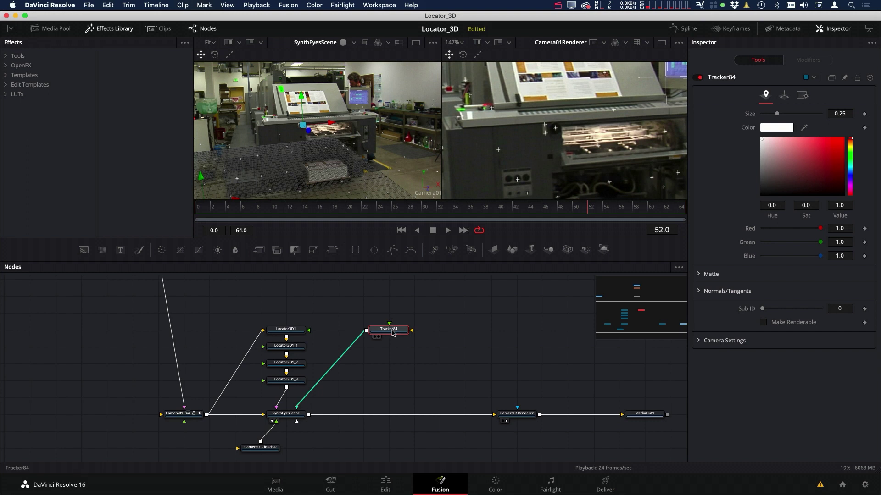
# - Make Tracker84 renderable through Camera01 with Auto Resolution giving 1920×1080
pyautogui.click(763, 323)
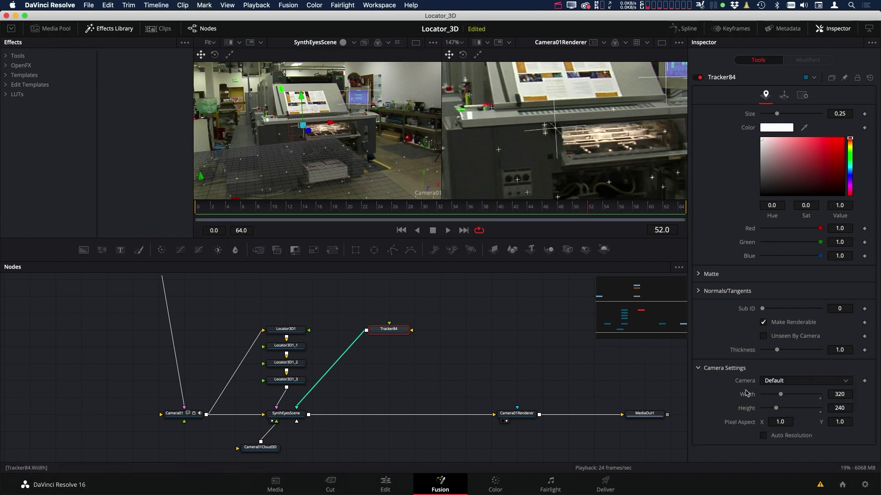
pyautogui.click(790, 383)
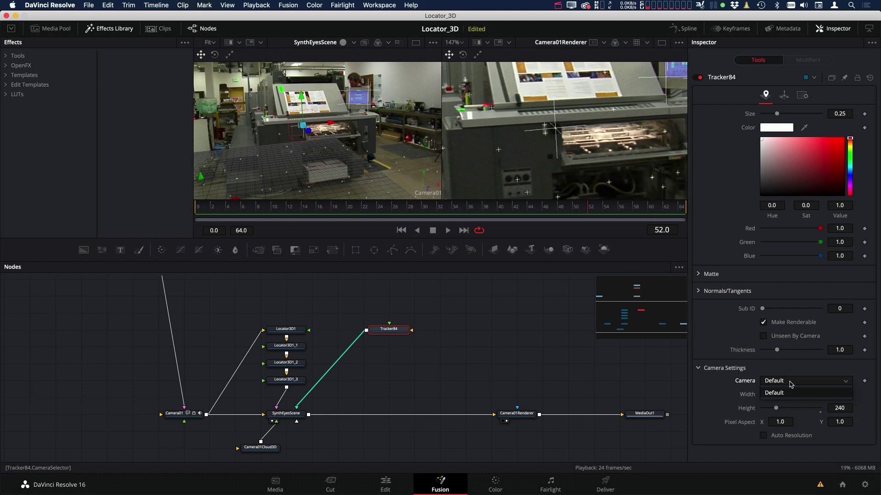
pyautogui.click(775, 392)
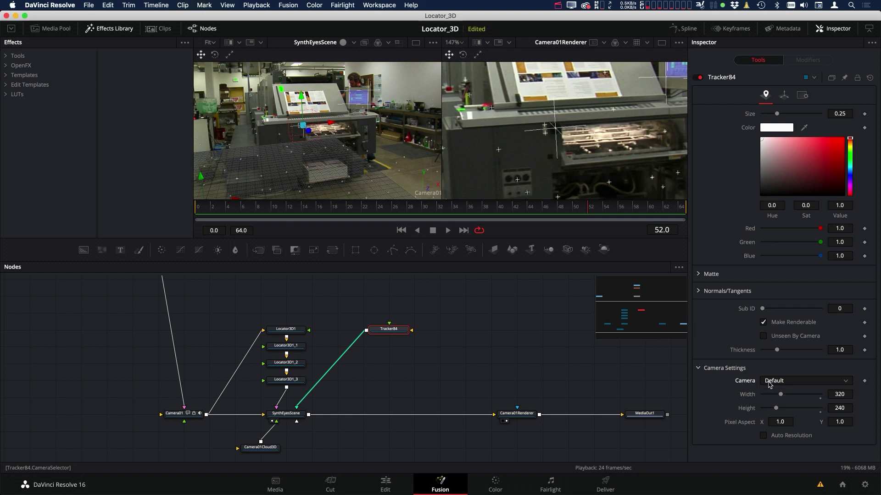
pyautogui.moveTo(207, 415); pyautogui.dragTo(390, 333)
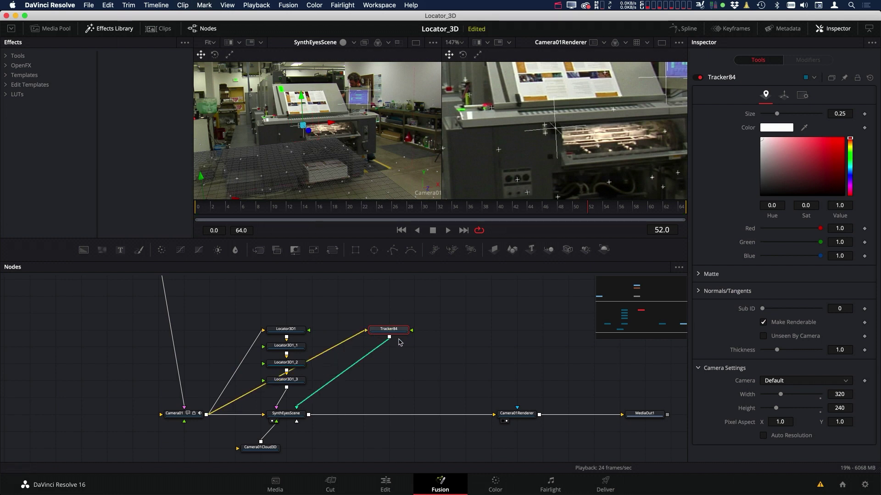
pyautogui.click(784, 380)
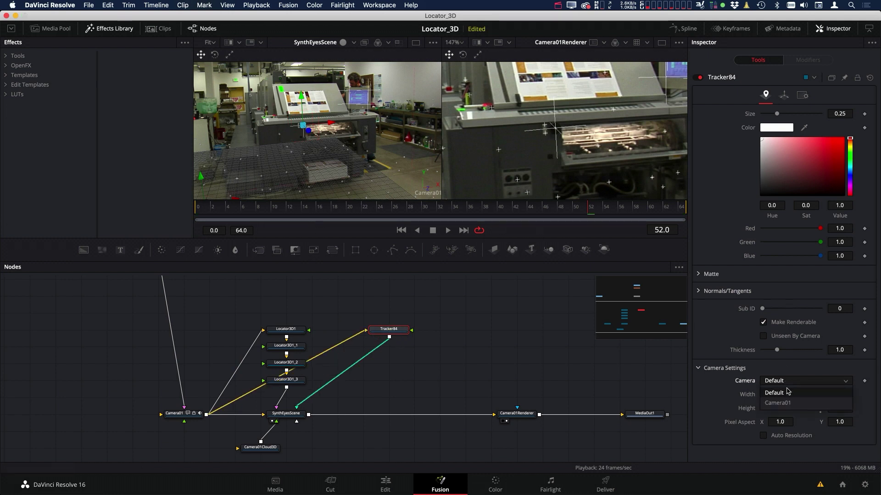
pyautogui.click(782, 403)
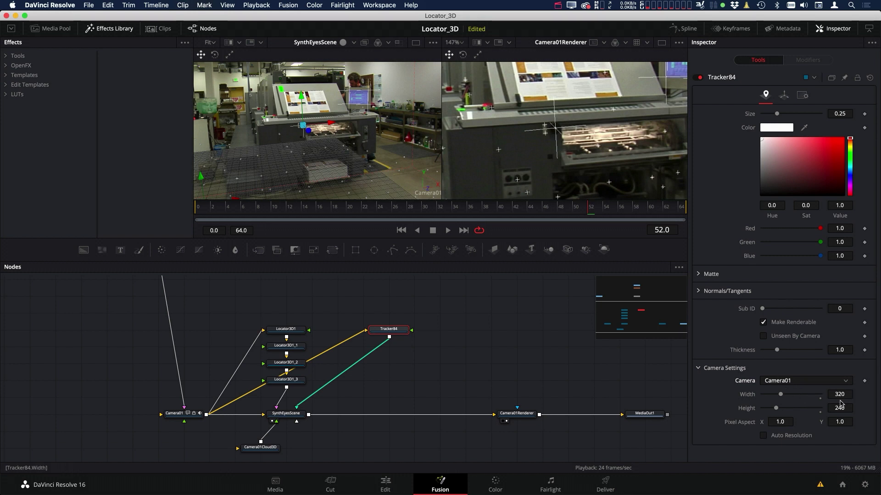
pyautogui.click(763, 436)
pyautogui.hscroll(10, 411, 339)
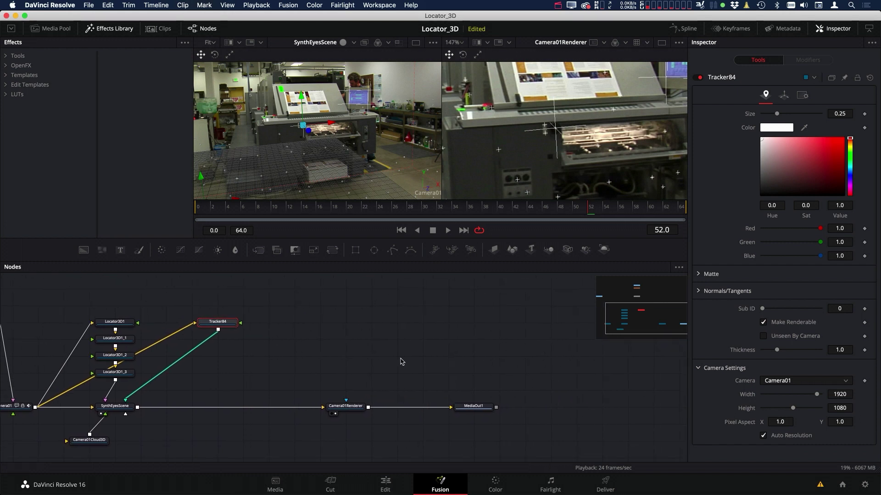
# - Move MediaOut1 right, then merge a Background over Camera01Renderer and view Merge2
pyautogui.moveTo(476, 406); pyautogui.dragTo(528, 406)
pyautogui.click(347, 406)
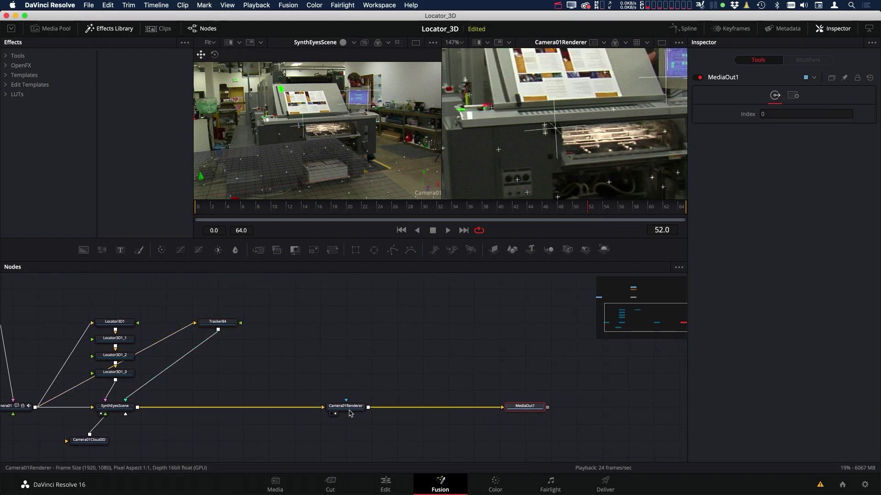
pyautogui.click(338, 304)
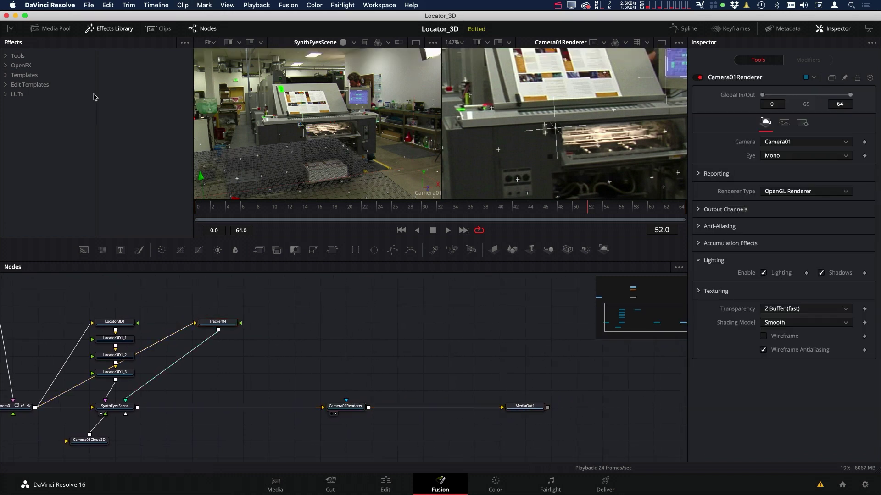
pyautogui.moveTo(83, 250); pyautogui.dragTo(422, 355)
pyautogui.moveTo(543, 184); pyautogui.dragTo(541, 187)
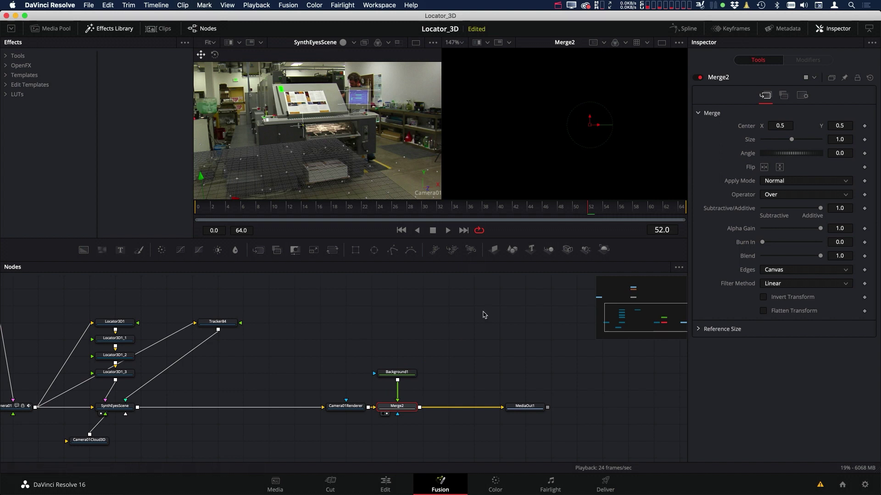
# - Add Ellipse1 as the Background's mask and shrink it to a 0.032 dot
pyautogui.moveTo(374, 250); pyautogui.dragTo(403, 373)
pyautogui.scroll(-3, 515, 132)
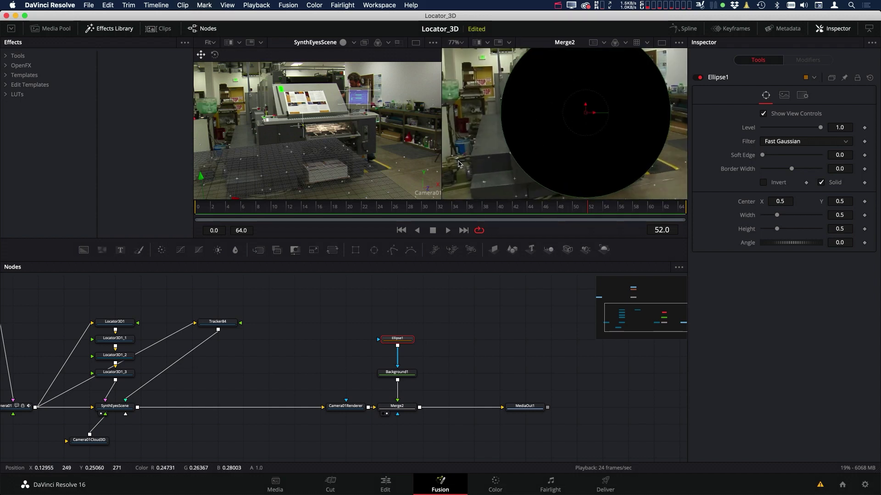
pyautogui.scroll(-2, 446, 163)
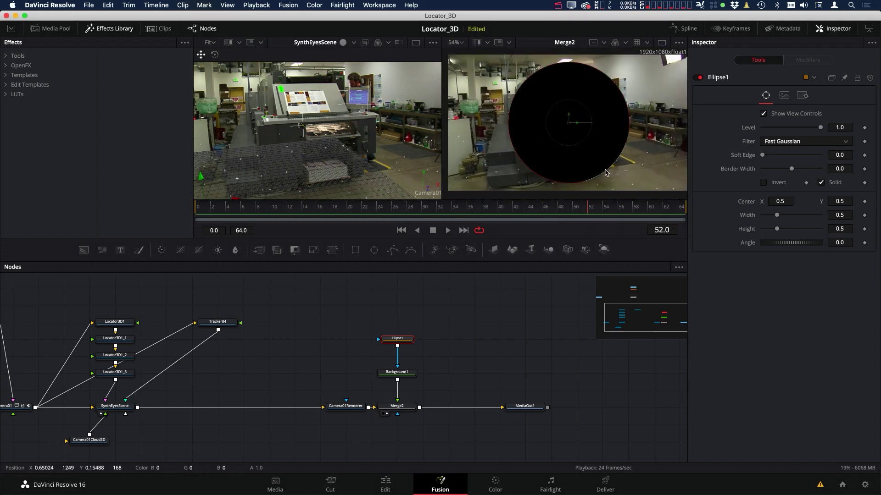
pyautogui.moveTo(569, 169); pyautogui.dragTo(571, 131)
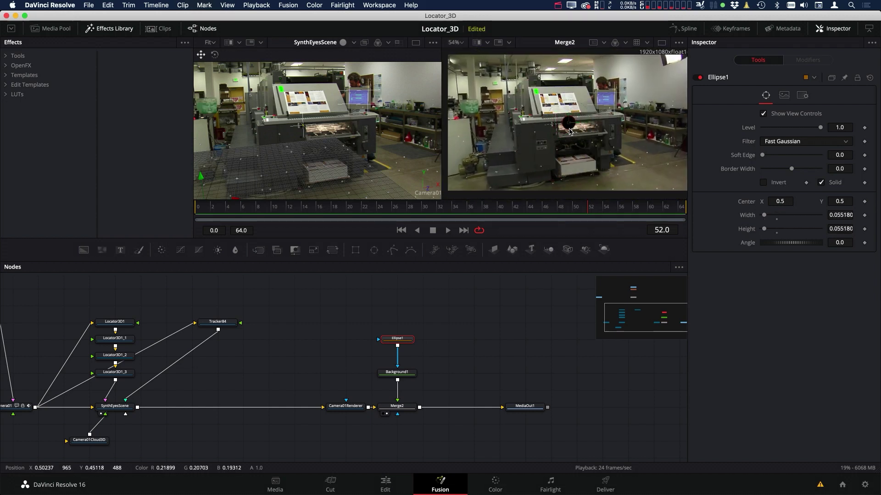
pyautogui.scroll(4, 572, 131)
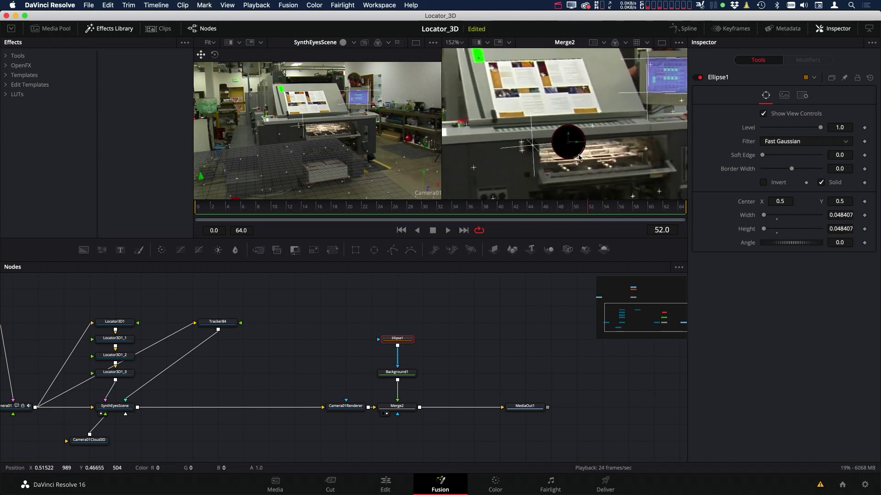
pyautogui.moveTo(581, 157); pyautogui.dragTo(574, 153)
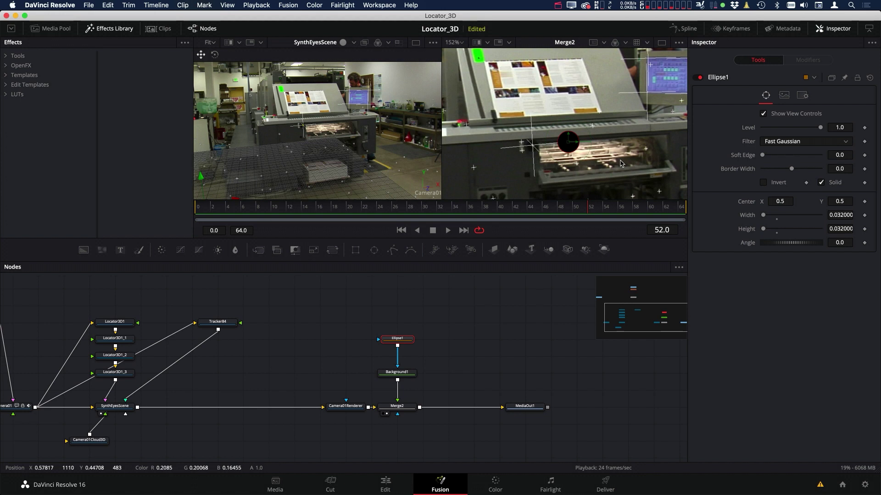
# - Connect Ellipse1's Center to Tracker84's Position and scrub frames to confirm it follows
pyautogui.rightClick(572, 146)
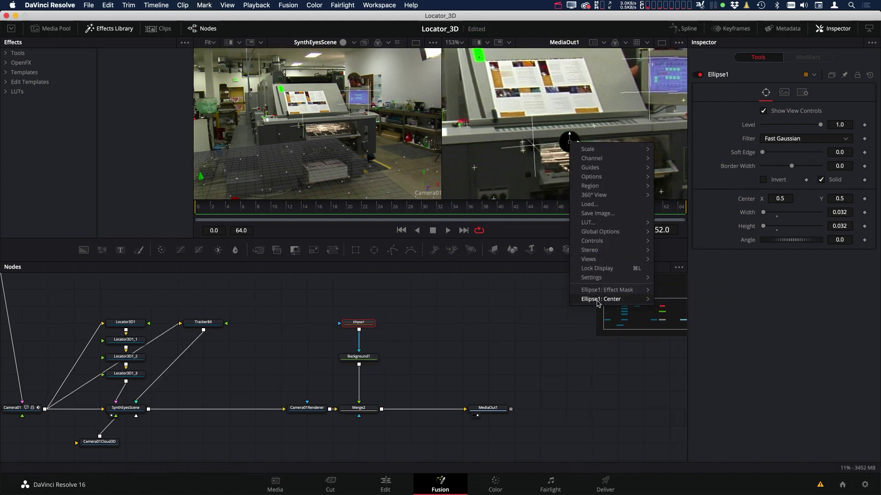
pyautogui.moveTo(596, 302)
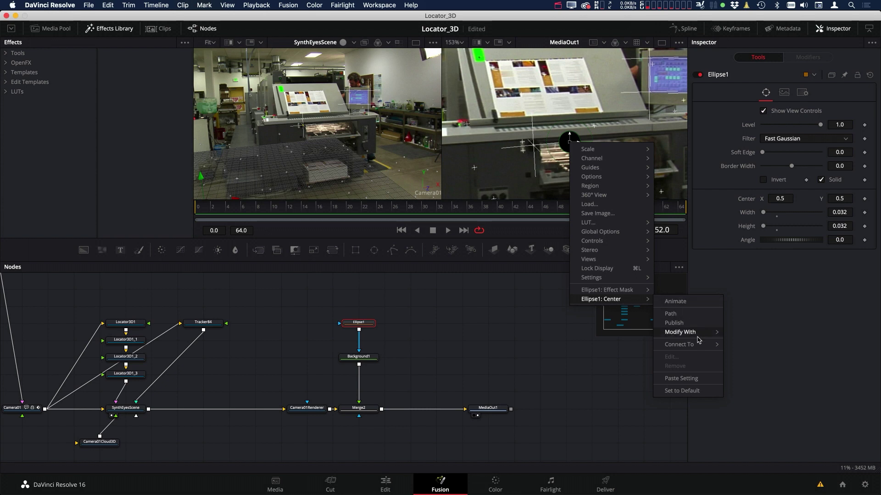
pyautogui.moveTo(690, 346)
pyautogui.moveTo(757, 384)
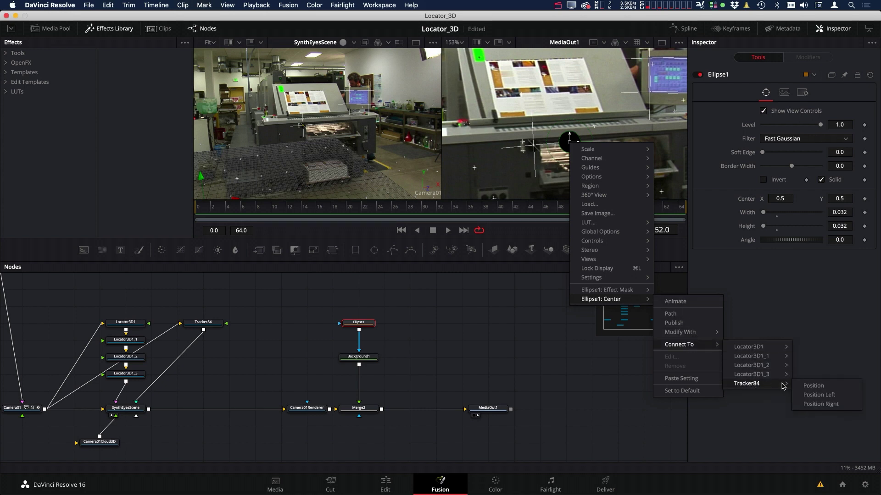
pyautogui.click(810, 387)
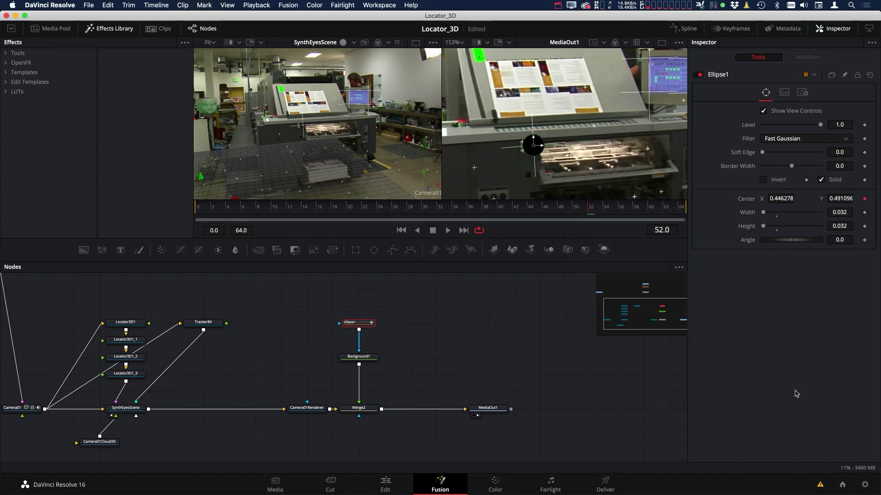
pyautogui.moveTo(593, 210)
pyautogui.mouseDown()
pyautogui.moveTo(254, 209)
pyautogui.moveTo(583, 209)
pyautogui.mouseUp()
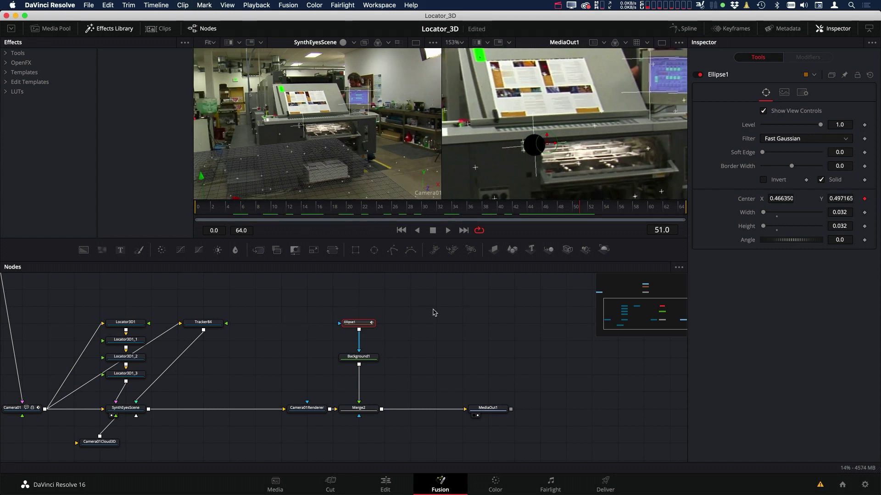
pyautogui.scroll(1, 427, 326)
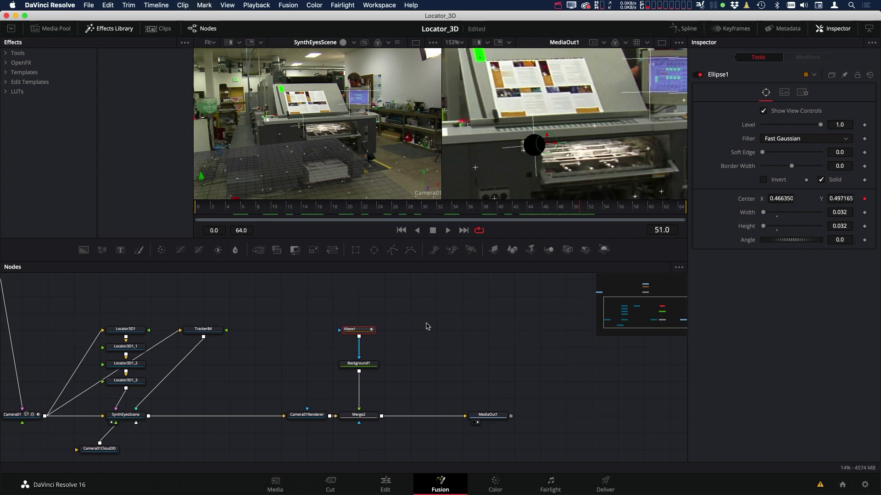